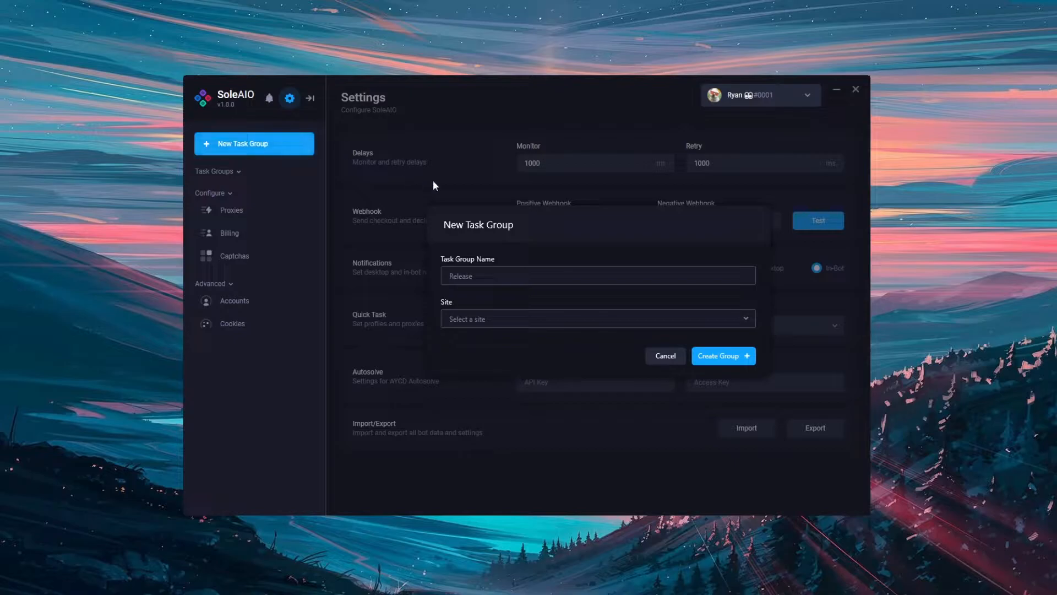
Create a task group named "Yeezy Carbon" for the Adidas site.
{"action": "left_click", "coordinate": [461, 276]}
{"action": "type", "text": "Yeezy Carbon"}
{"action": "left_click", "coordinate": [517, 319]}
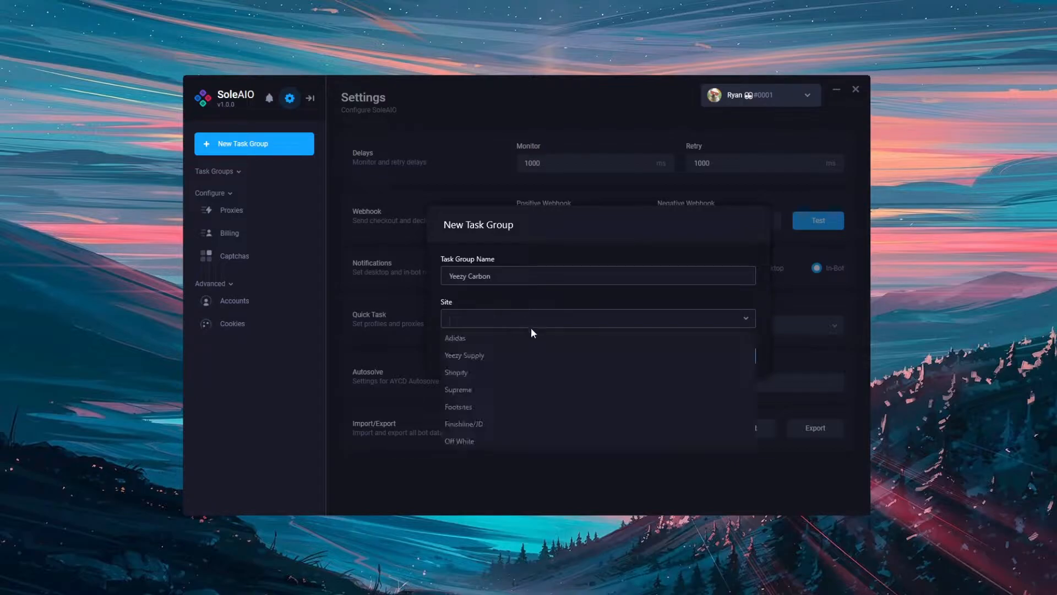
{"action": "left_click", "coordinate": [526, 337]}
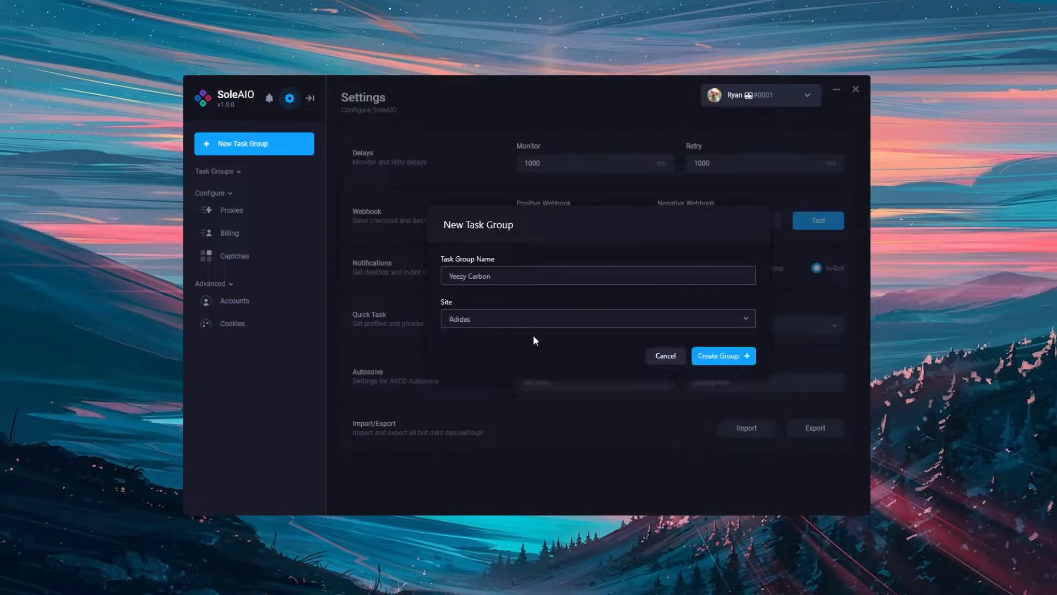
{"action": "left_click", "coordinate": [735, 357]}
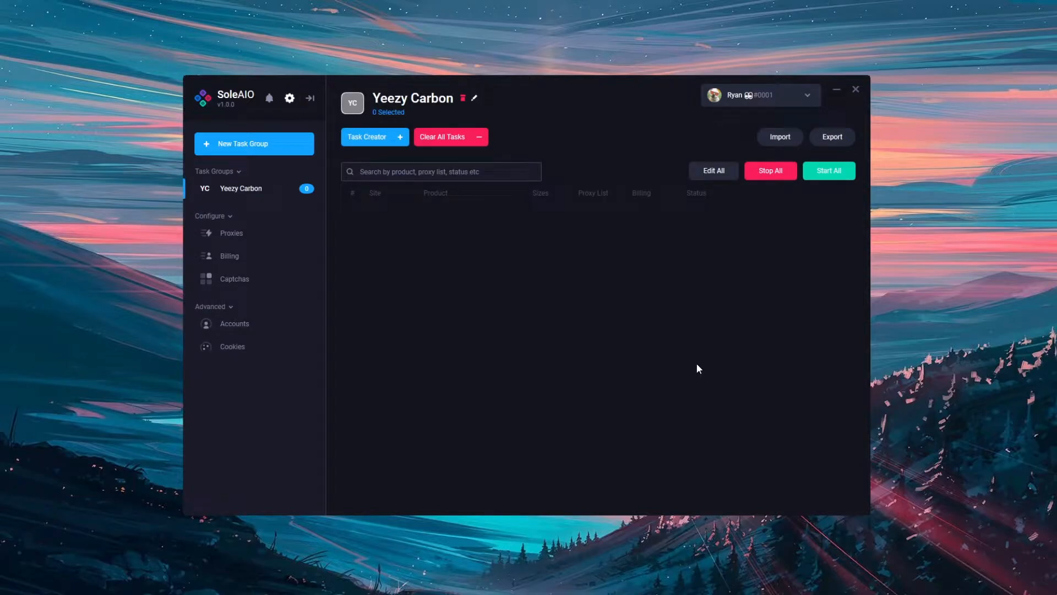
Start creating a task in the Yeezy Carbon group and set its region to UK.
{"action": "left_click", "coordinate": [399, 137]}
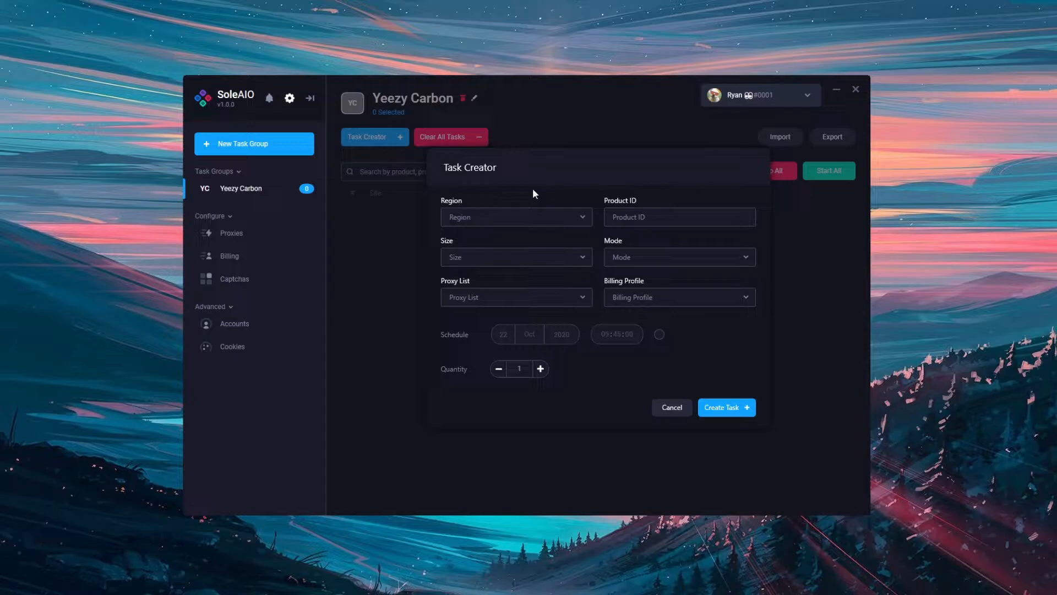
{"action": "left_click", "coordinate": [543, 216]}
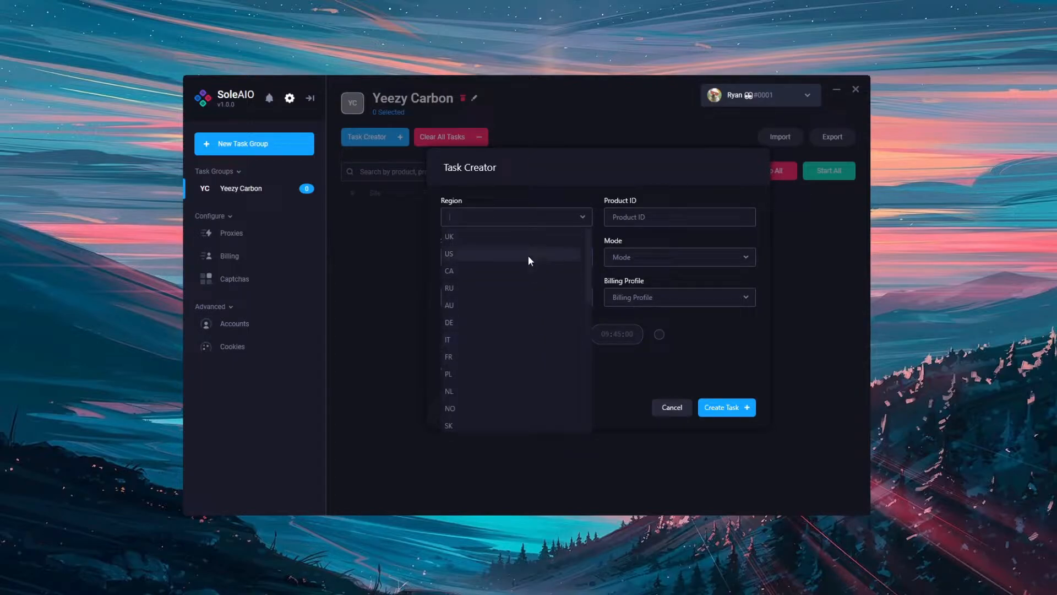
{"action": "left_click", "coordinate": [528, 236]}
Copy the product code F36641 from the Ultraboost page address in the browser and enter it as the task's product ID.
{"action": "left_click", "coordinate": [633, 217]}
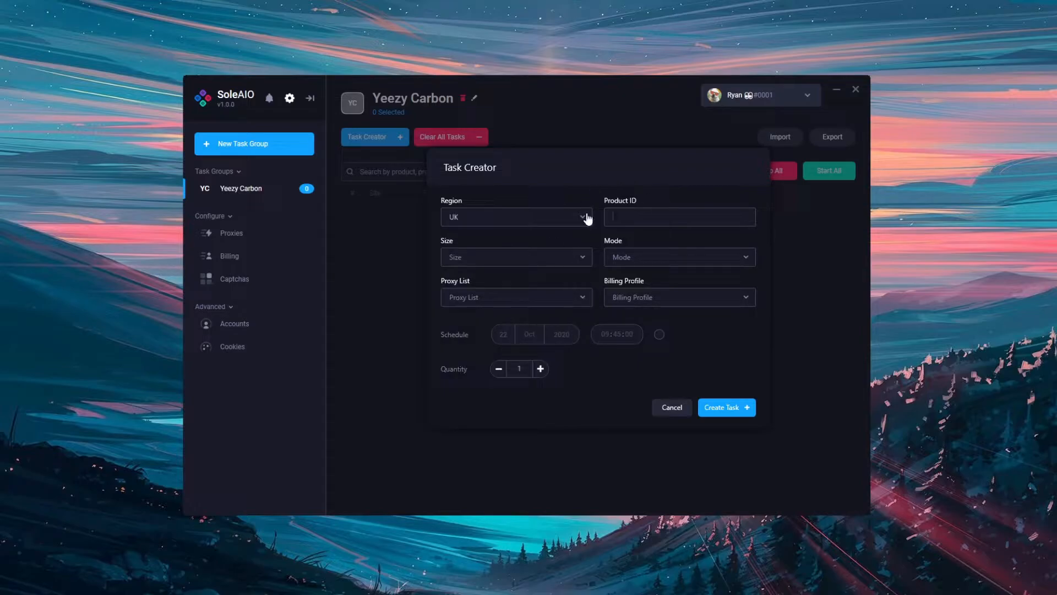
{"action": "key", "text": "alt+Tab"}
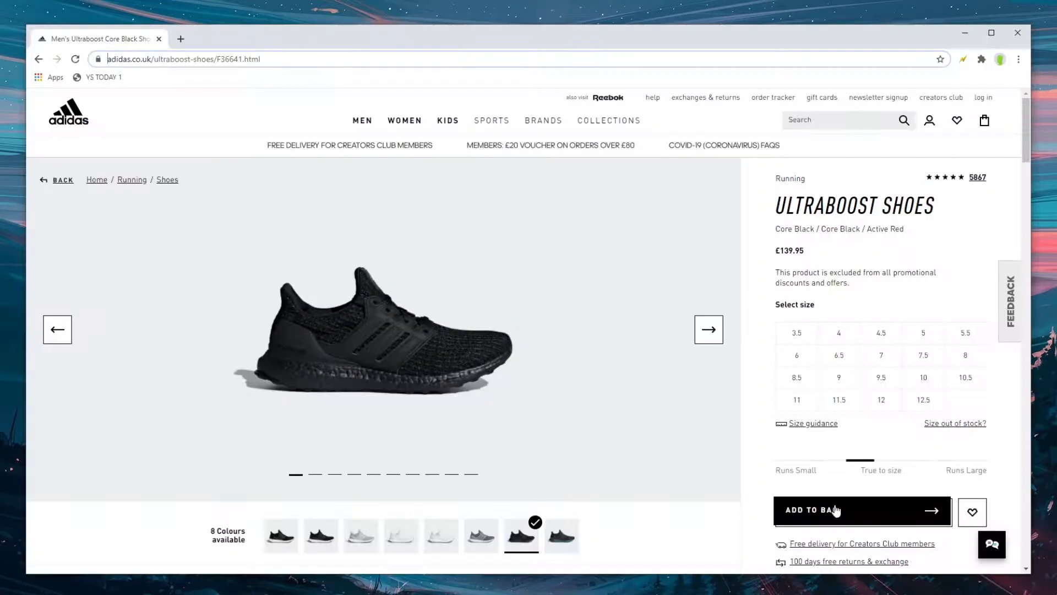
{"action": "left_click", "coordinate": [240, 58]}
{"action": "left_click_drag", "start_coordinate": [262, 58], "coordinate": [291, 62]}
{"action": "key", "text": "ctrl+c"}
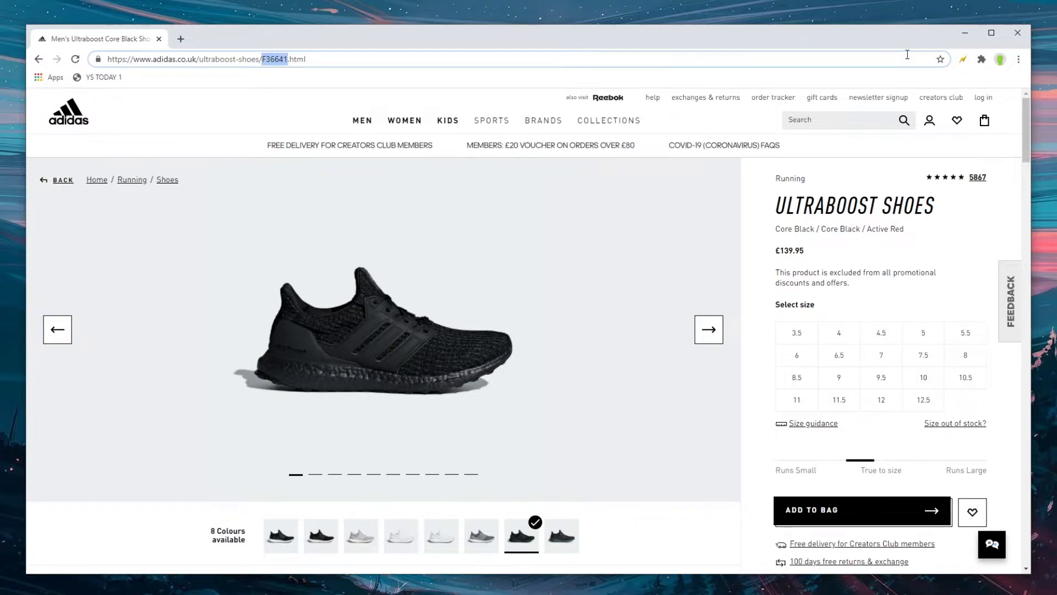
{"action": "left_click", "coordinate": [964, 34]}
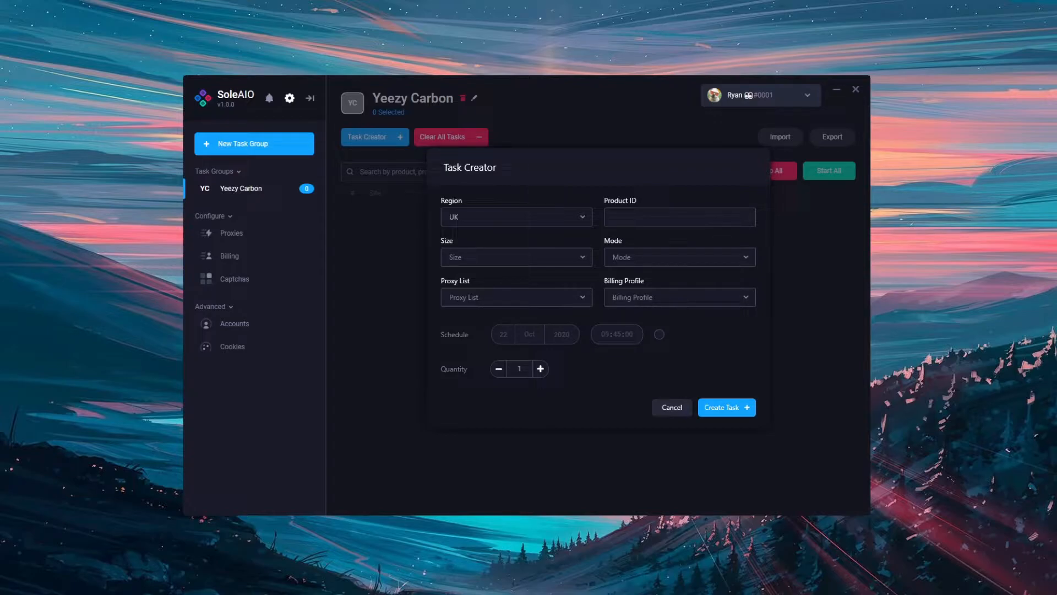
{"action": "key", "text": "ctrl+v"}
Select every size from 3 to 7.5 for the task.
{"action": "left_click", "coordinate": [518, 257]}
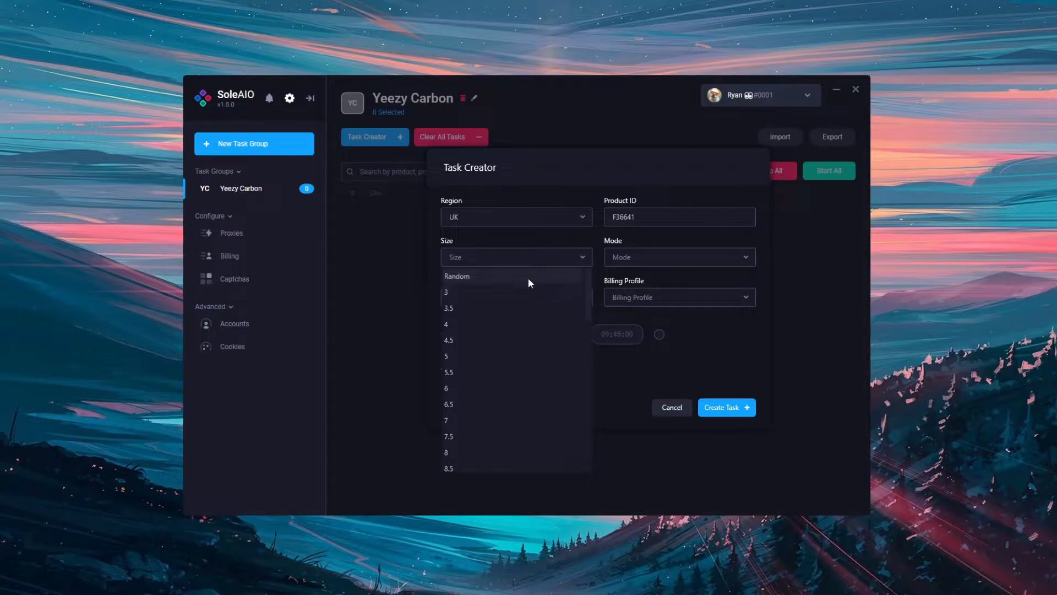
{"action": "left_click", "coordinate": [519, 293]}
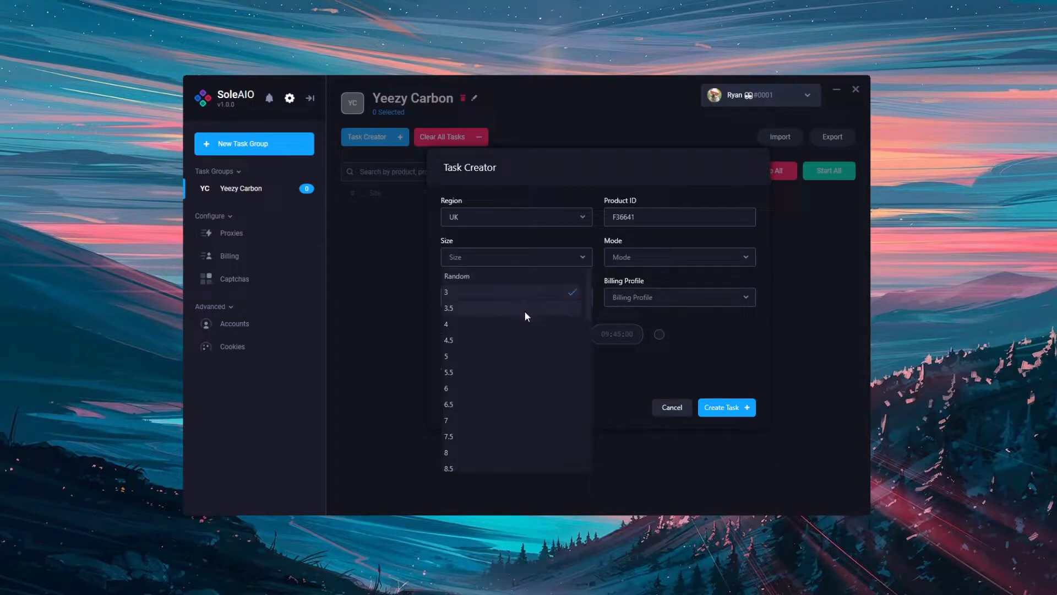
{"action": "left_click", "coordinate": [520, 312]}
{"action": "left_click", "coordinate": [527, 322]}
{"action": "left_click", "coordinate": [529, 334]}
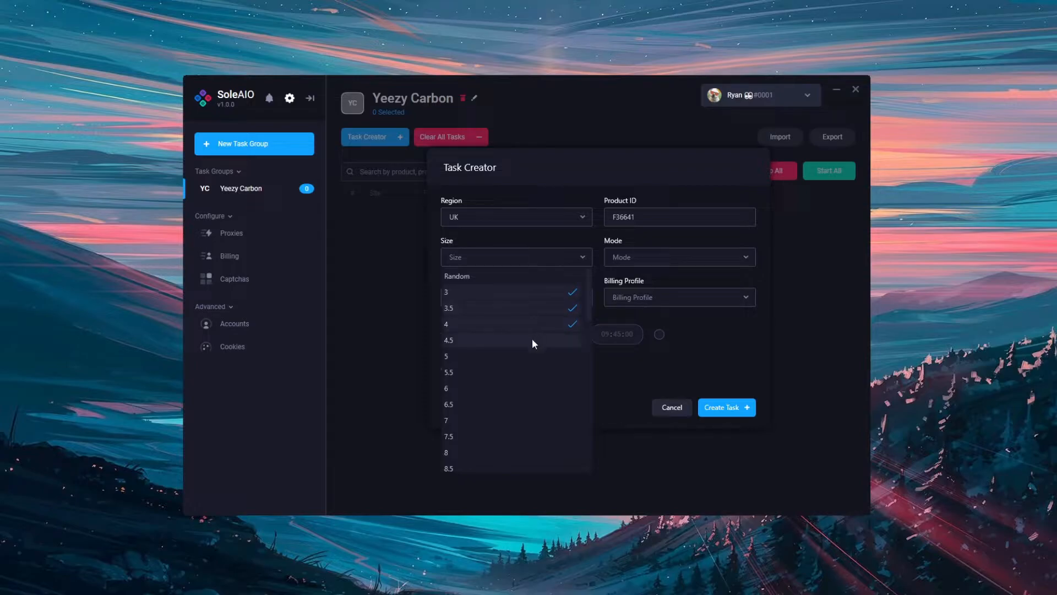
{"action": "left_click", "coordinate": [549, 358]}
{"action": "left_click", "coordinate": [553, 371]}
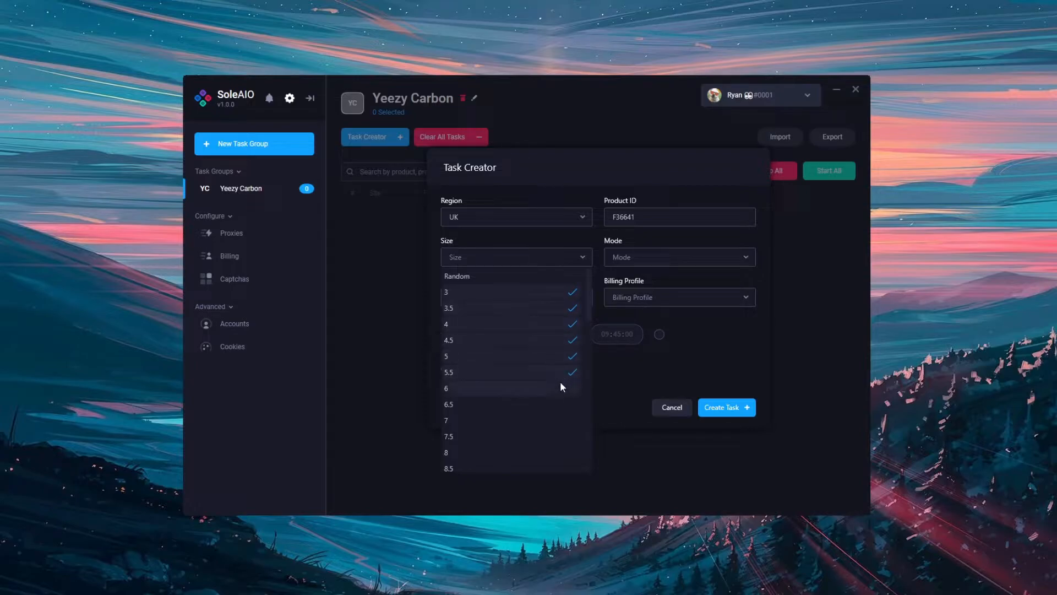
{"action": "left_click", "coordinate": [550, 406]}
{"action": "left_click", "coordinate": [561, 420]}
{"action": "left_click", "coordinate": [556, 435]}
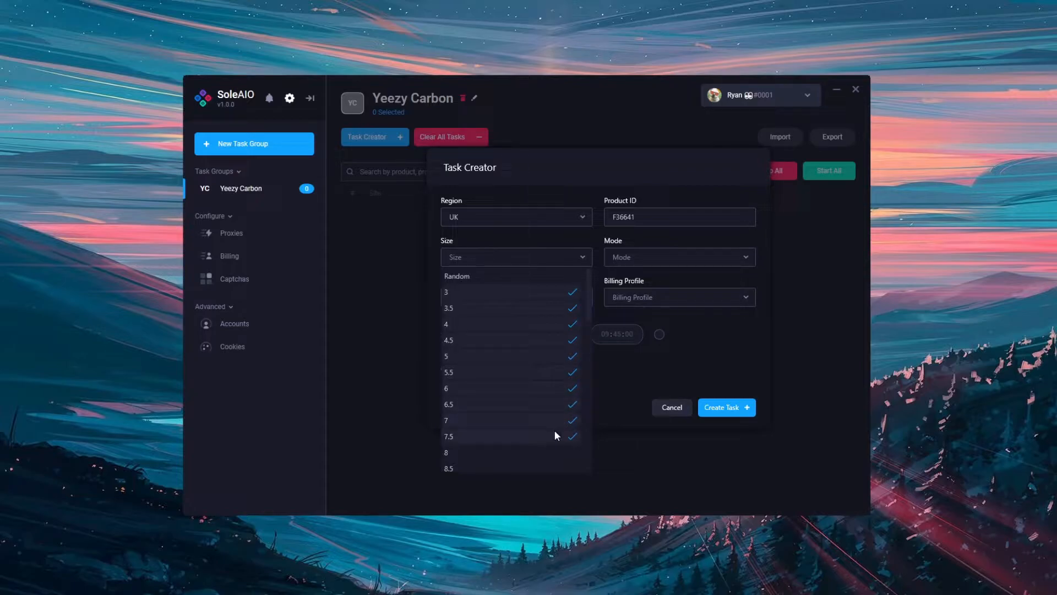
Deselect the whole sizes so the task uses only sizes 3.5, 4.5, 5.5, 6.5 and 7.5.
{"action": "left_click", "coordinate": [562, 452]}
{"action": "left_click", "coordinate": [553, 452]}
{"action": "left_click", "coordinate": [537, 388]}
{"action": "left_click", "coordinate": [536, 355]}
{"action": "left_click", "coordinate": [540, 322]}
{"action": "left_click", "coordinate": [533, 291]}
{"action": "left_click", "coordinate": [688, 327]}
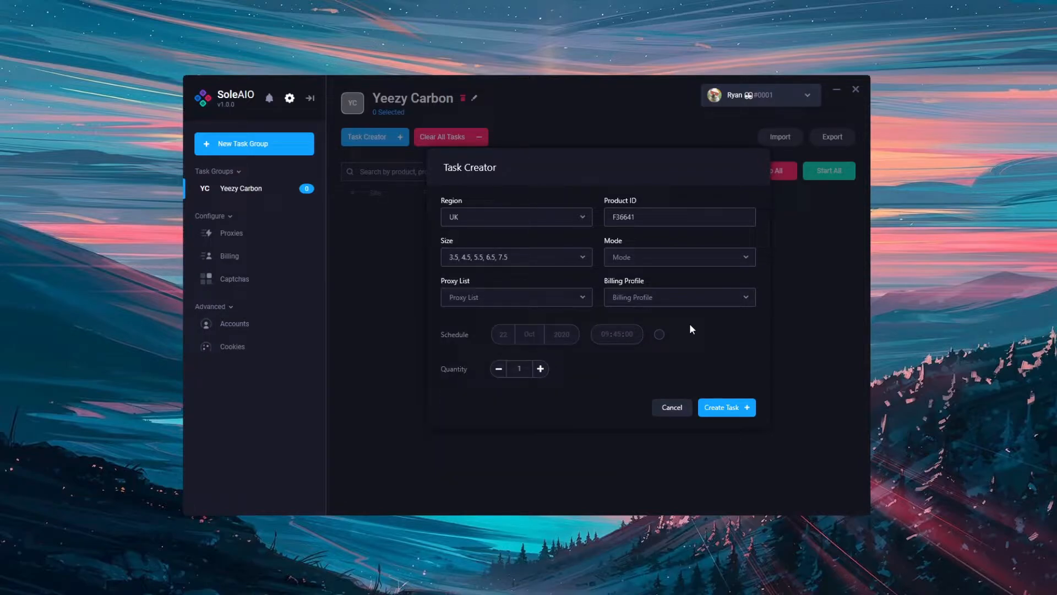
Try the Splash and FCFS modes in turn for the task.
{"action": "left_click", "coordinate": [687, 260]}
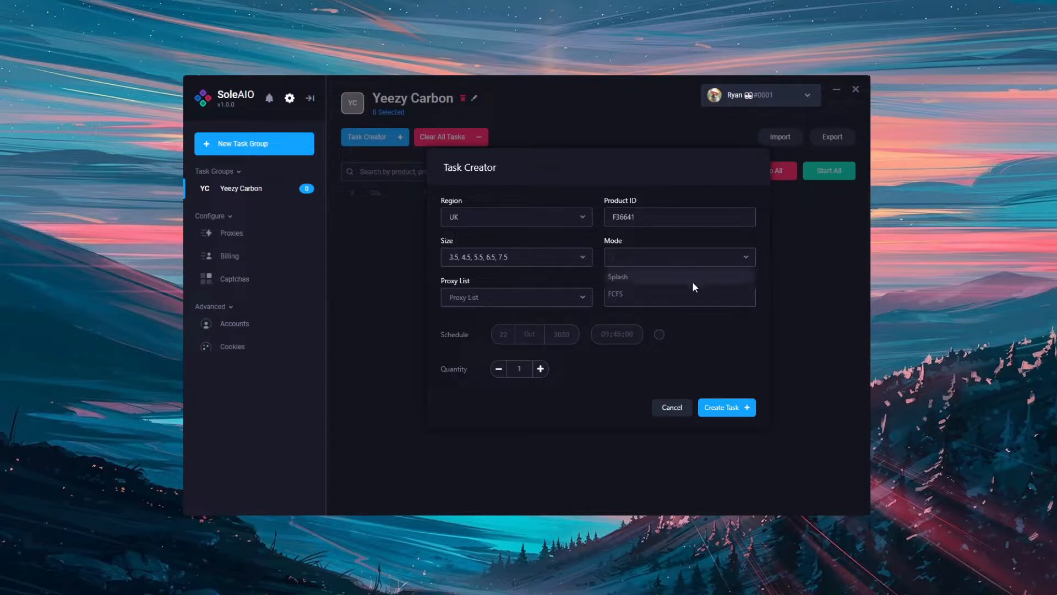
{"action": "left_click", "coordinate": [689, 279]}
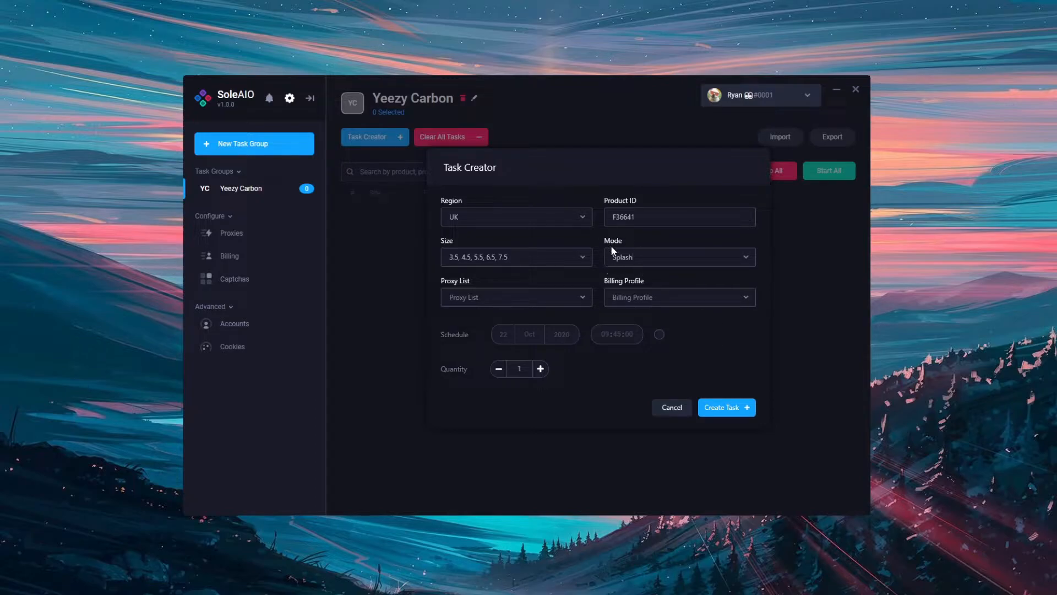
{"action": "left_click", "coordinate": [675, 261]}
{"action": "left_click", "coordinate": [685, 297]}
{"action": "left_click", "coordinate": [715, 258]}
{"action": "left_click", "coordinate": [666, 274]}
Set the task's mode to FCFS and its proxy list to No Proxy.
{"action": "left_click", "coordinate": [656, 258]}
{"action": "left_click", "coordinate": [661, 296]}
{"action": "left_click", "coordinate": [557, 299]}
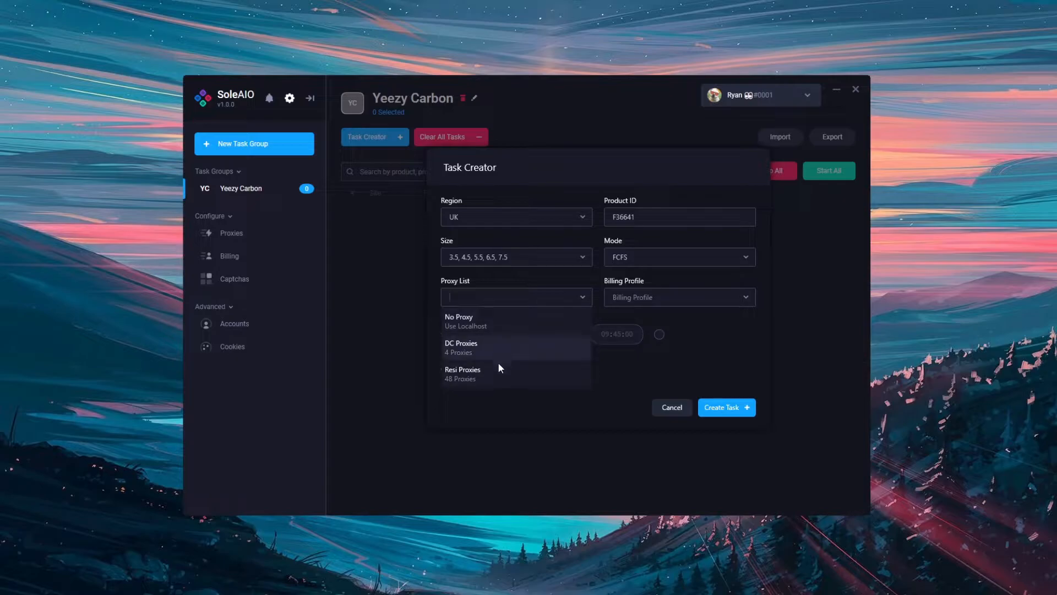
{"action": "left_click", "coordinate": [497, 330]}
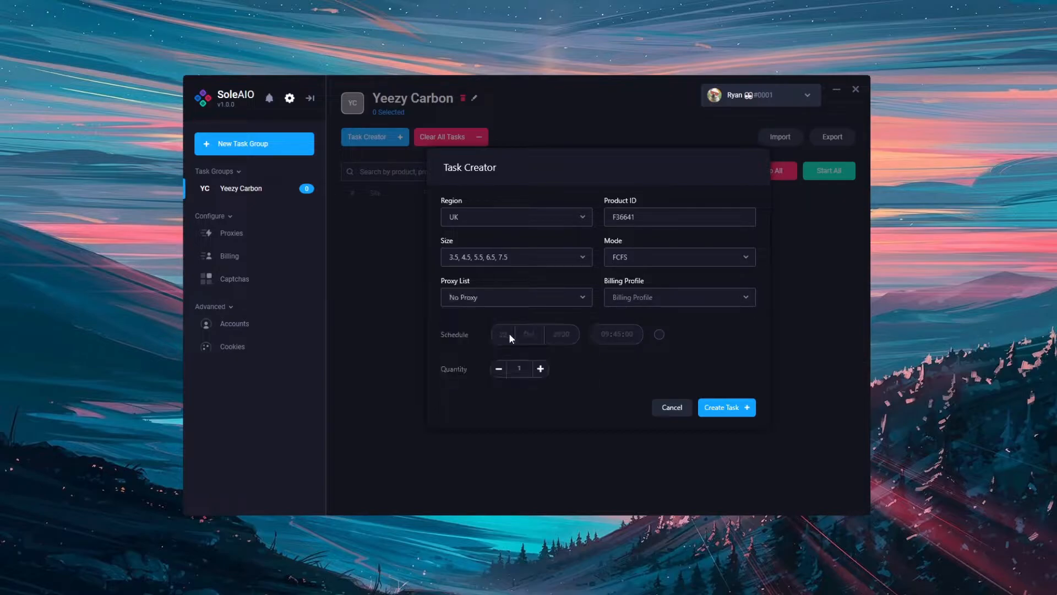
Try assigning all of the Test Profiles for billing, and then only the UK Test Profile.
{"action": "left_click", "coordinate": [653, 304]}
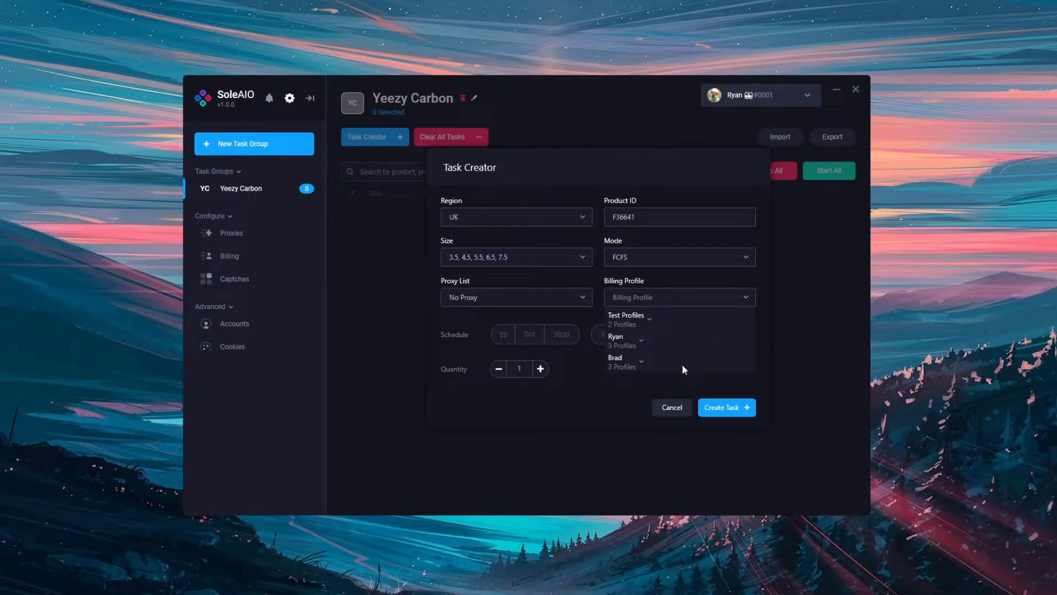
{"action": "left_click", "coordinate": [640, 323]}
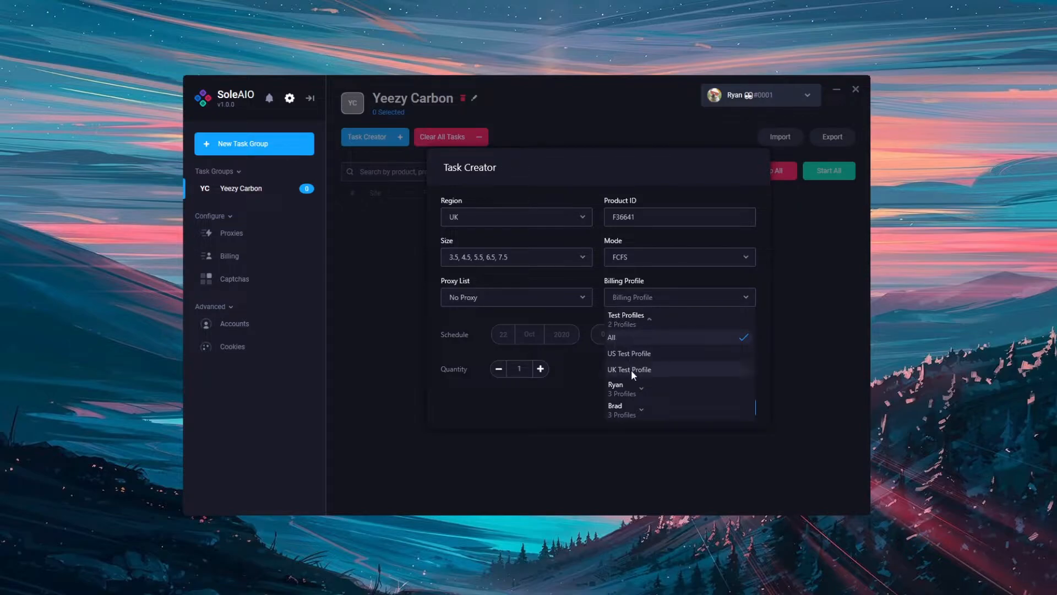
{"action": "left_click", "coordinate": [673, 338]}
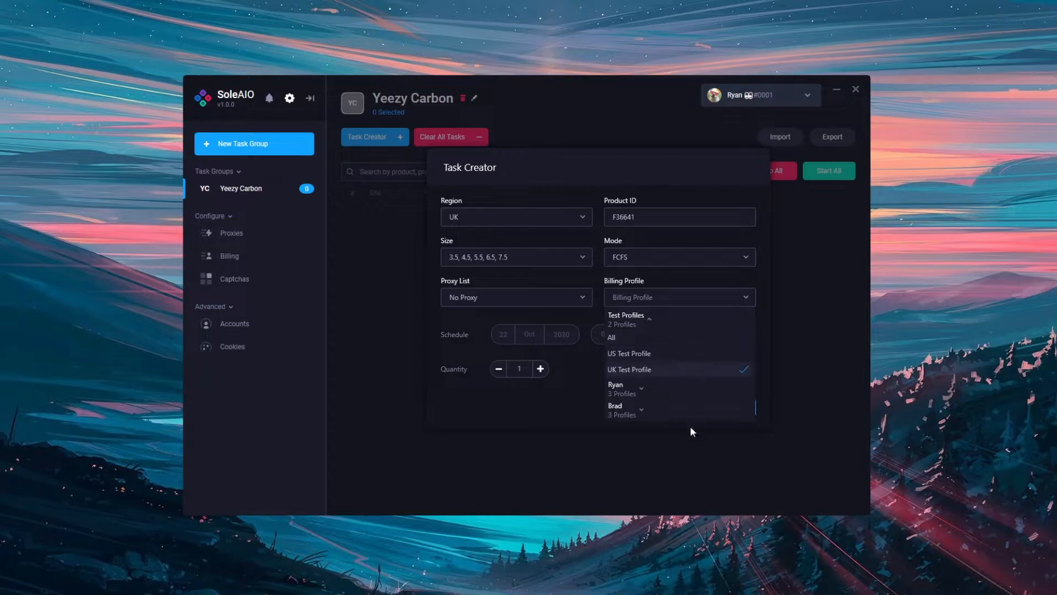
{"action": "left_click", "coordinate": [628, 321]}
Try selecting individual billing profiles in the second profile group, and then its All option.
{"action": "left_click", "coordinate": [631, 344]}
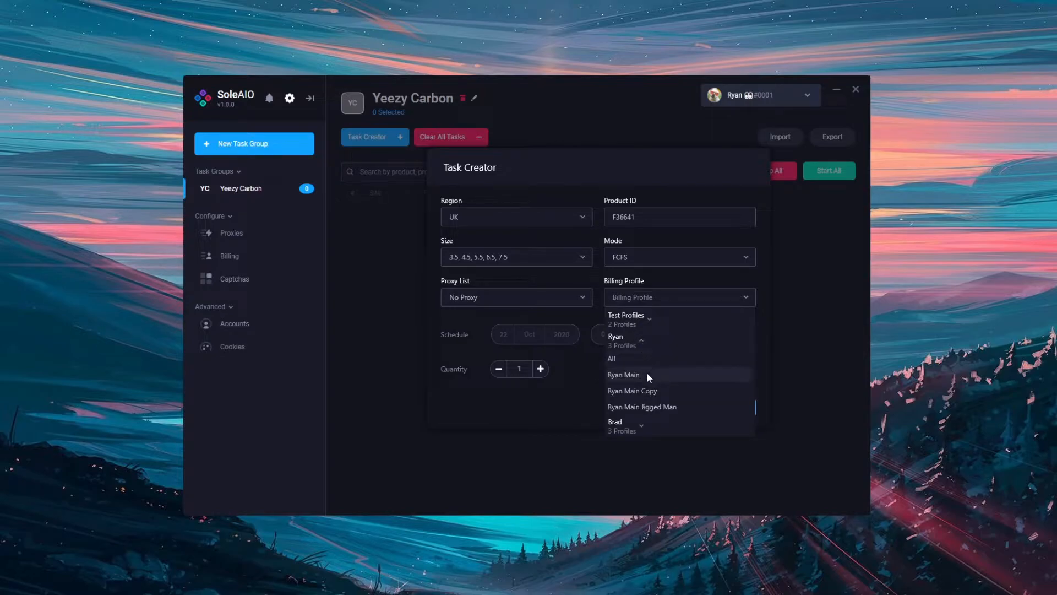
{"action": "left_click", "coordinate": [646, 373]}
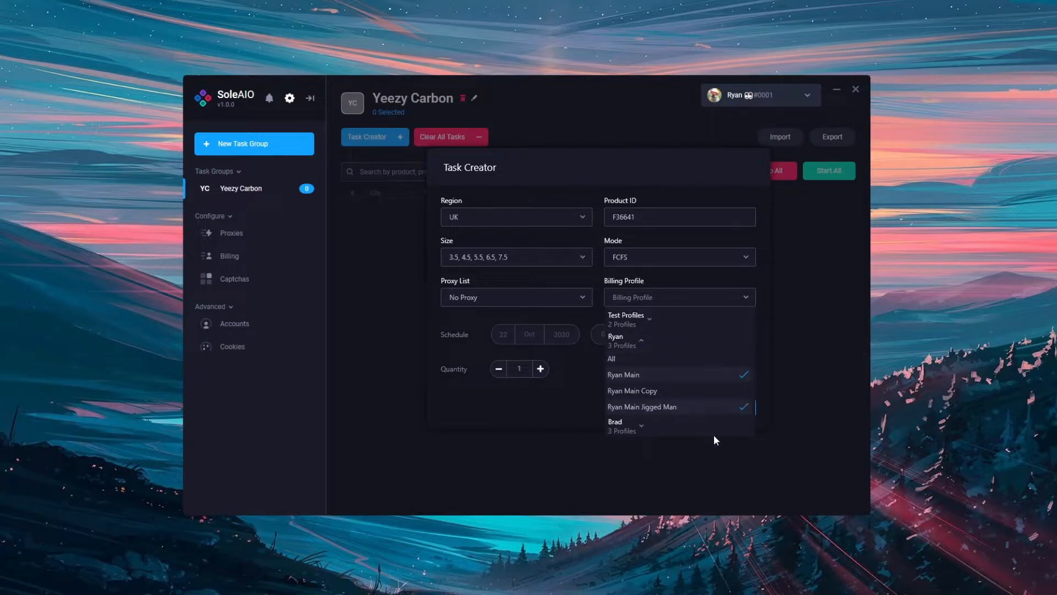
{"action": "left_click", "coordinate": [666, 377]}
{"action": "left_click", "coordinate": [689, 405]}
{"action": "left_click", "coordinate": [679, 358]}
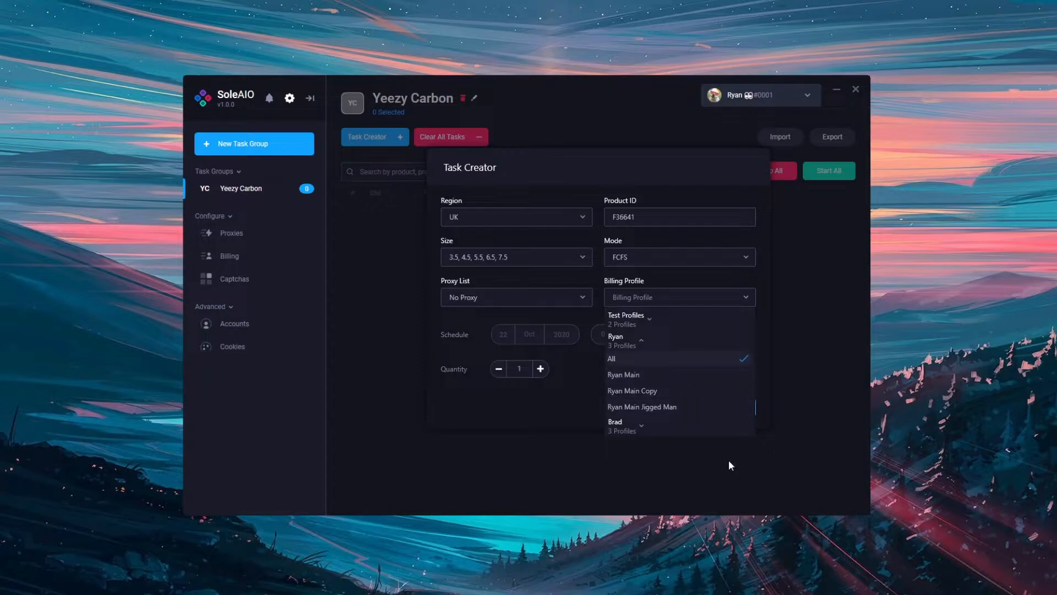
Set the billing profile to UK Test Profile from the Test Profiles group.
{"action": "left_click", "coordinate": [625, 340]}
{"action": "left_click", "coordinate": [622, 319]}
{"action": "left_click", "coordinate": [629, 370]}
{"action": "left_click", "coordinate": [630, 322]}
{"action": "left_click", "coordinate": [629, 321]}
{"action": "left_click", "coordinate": [584, 316]}
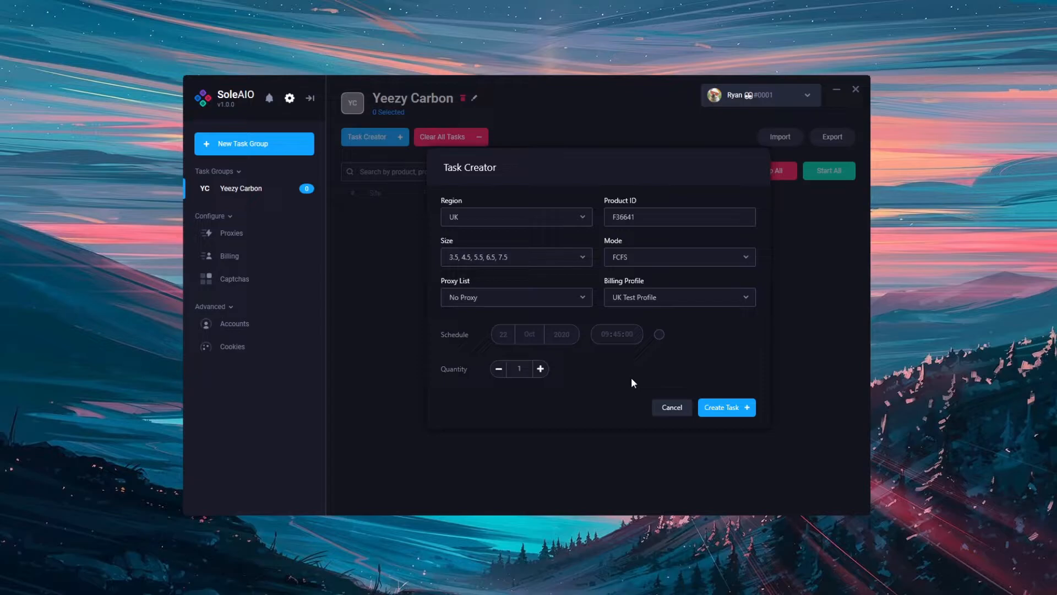
Try raising the task quantity, and lower it back to 1.
{"action": "left_click", "coordinate": [540, 369]}
{"action": "left_click", "coordinate": [541, 368]}
{"action": "left_click", "coordinate": [499, 373]}
{"action": "left_click", "coordinate": [499, 373]}
Check which billing profile is selected in the Test Profiles group.
{"action": "left_click", "coordinate": [693, 300]}
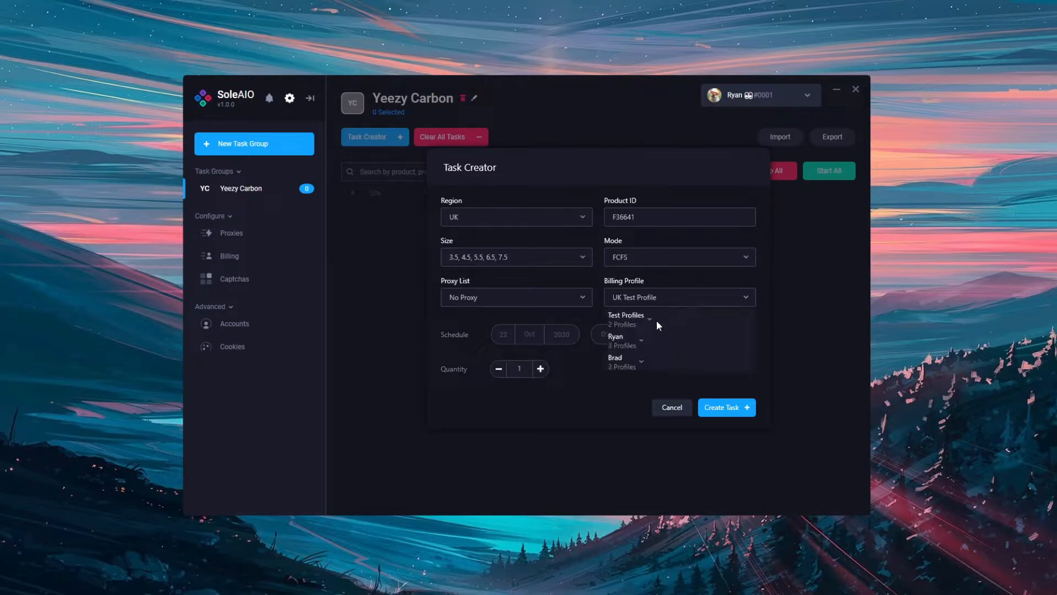
{"action": "left_click", "coordinate": [655, 321]}
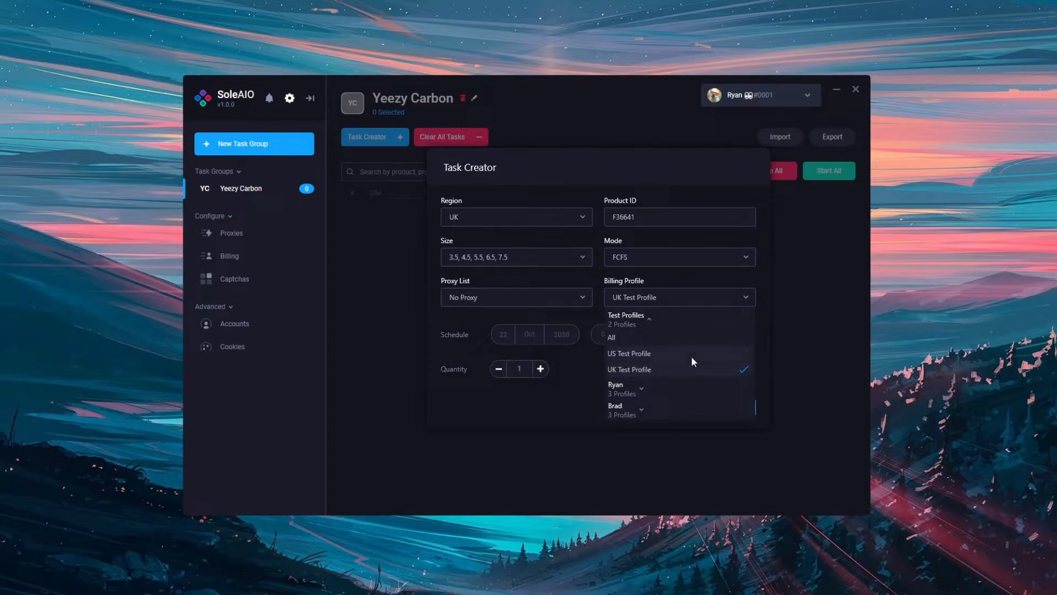
{"action": "left_click", "coordinate": [577, 366]}
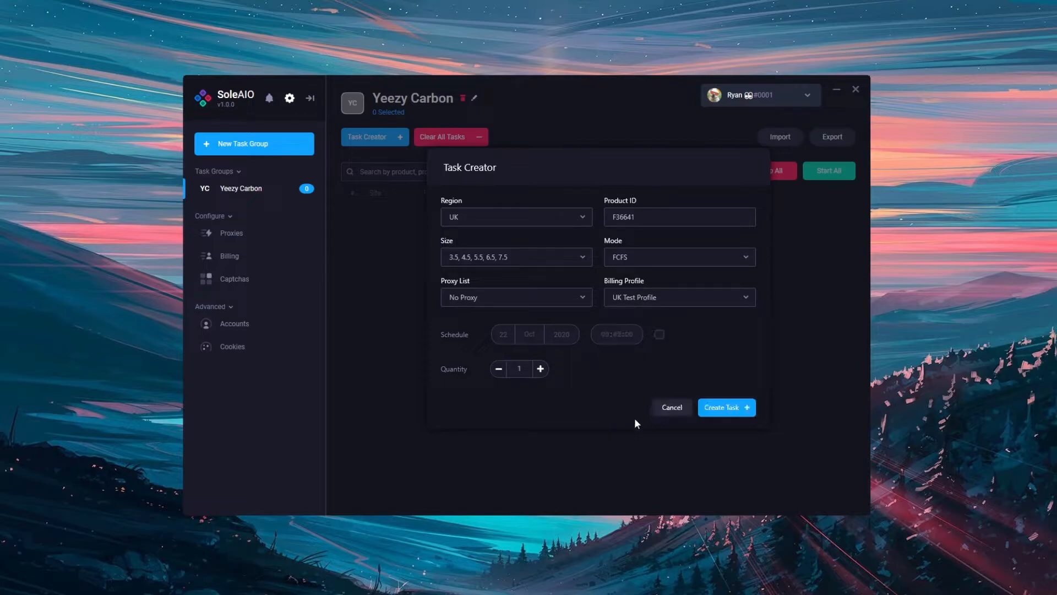
Set the quantity to 5 and create the tasks in the Yeezy Carbon group.
{"action": "left_click", "coordinate": [540, 371]}
{"action": "left_click", "coordinate": [540, 370]}
{"action": "left_click", "coordinate": [680, 300]}
{"action": "left_click", "coordinate": [617, 313]}
{"action": "left_click", "coordinate": [500, 370]}
{"action": "left_click", "coordinate": [500, 370]}
{"action": "left_click", "coordinate": [500, 370]}
{"action": "left_click", "coordinate": [500, 370]}
{"action": "left_click", "coordinate": [499, 370]}
{"action": "left_click", "coordinate": [499, 370]}
{"action": "left_click", "coordinate": [498, 370]}
{"action": "left_click", "coordinate": [542, 369]}
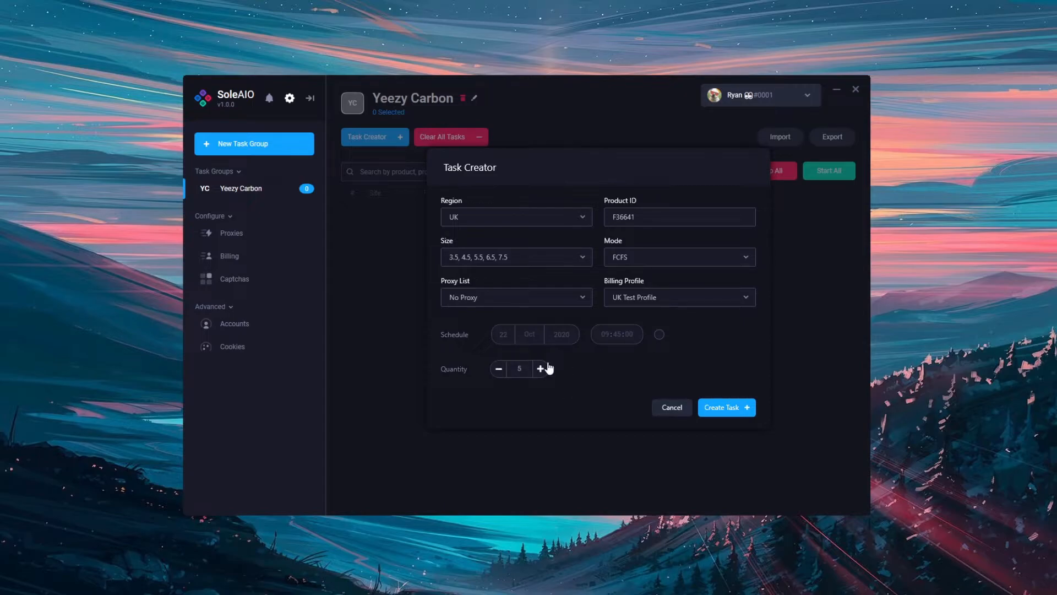
{"action": "left_click", "coordinate": [749, 413]}
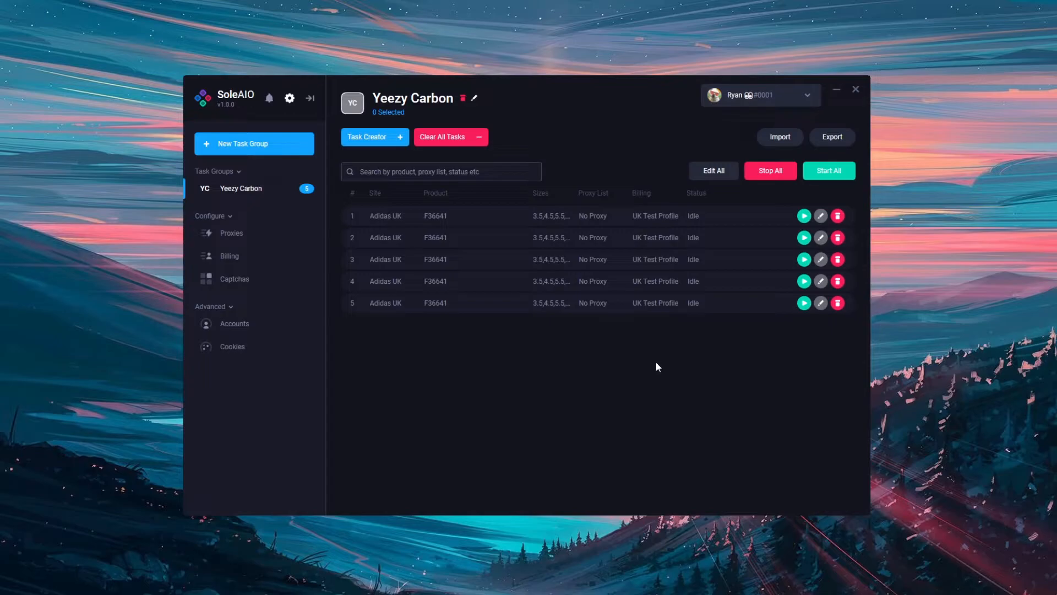
Open the third task for editing and save it, and delete tasks 1 and 2 from the group.
{"action": "left_click", "coordinate": [821, 260]}
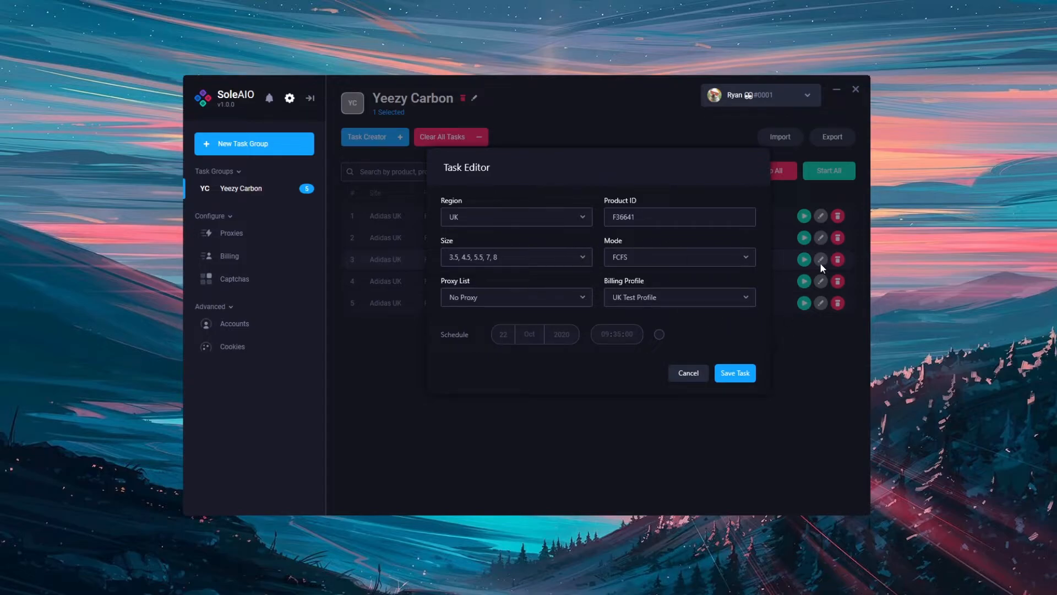
{"action": "left_click", "coordinate": [737, 373]}
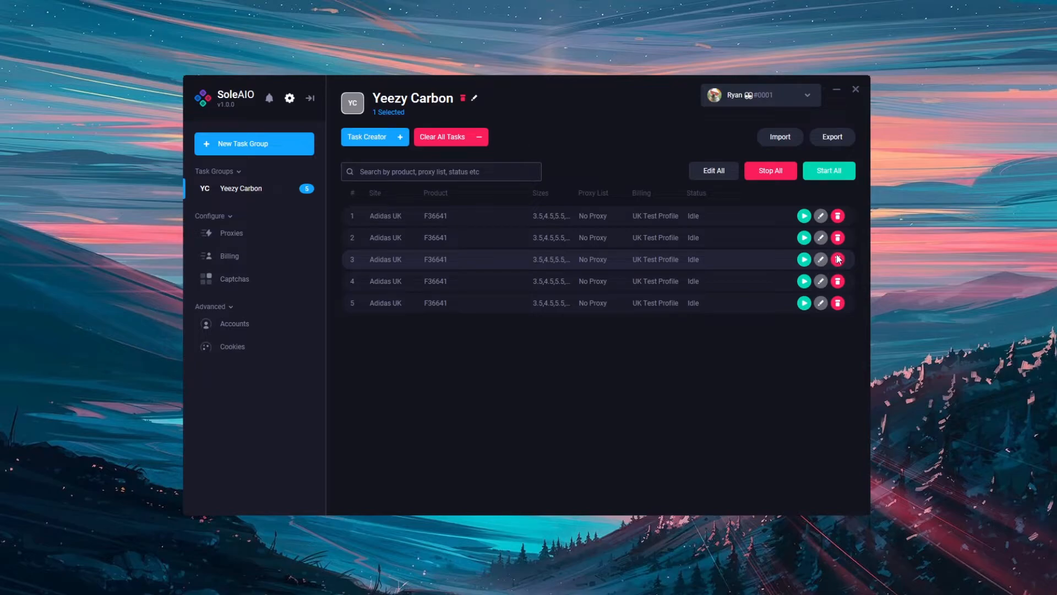
{"action": "left_click", "coordinate": [839, 219]}
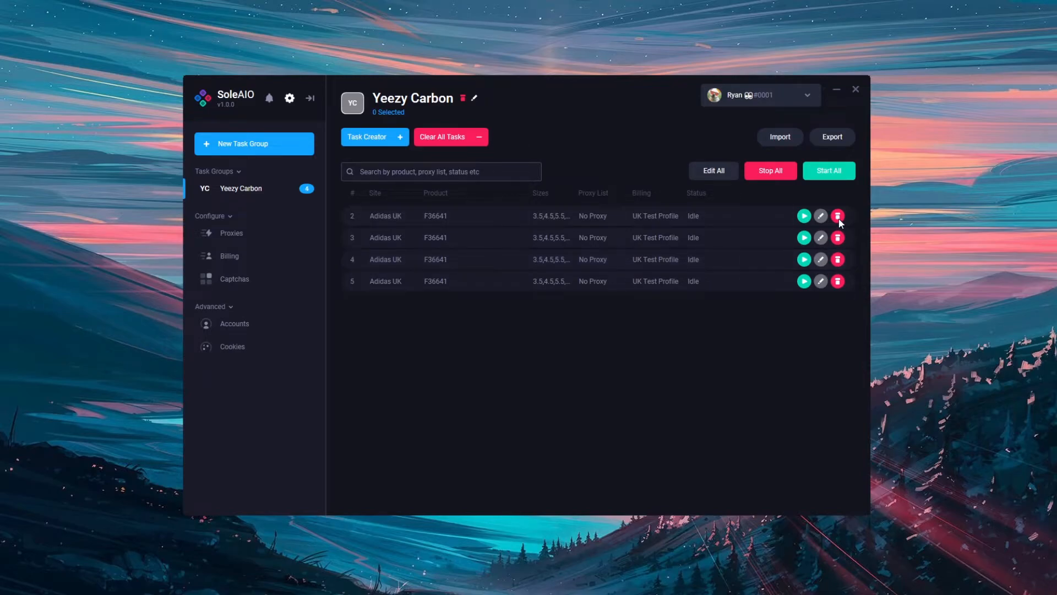
{"action": "left_click", "coordinate": [838, 217]}
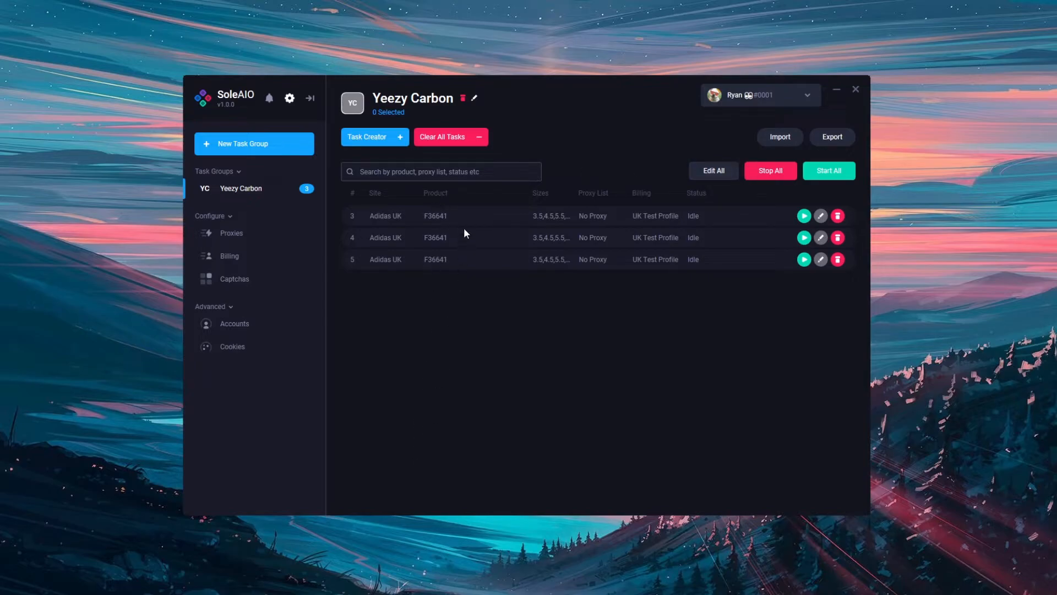
View the editor for all tasks and cancel it, and rename the task group to Yeezy Carbon 2.
{"action": "left_click", "coordinate": [712, 171]}
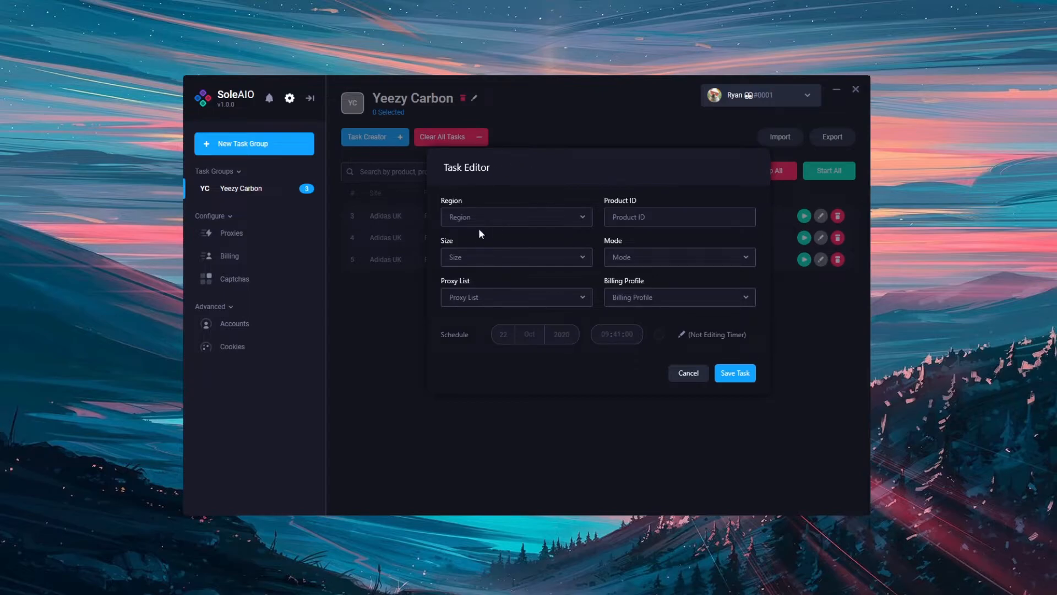
{"action": "left_click", "coordinate": [678, 372]}
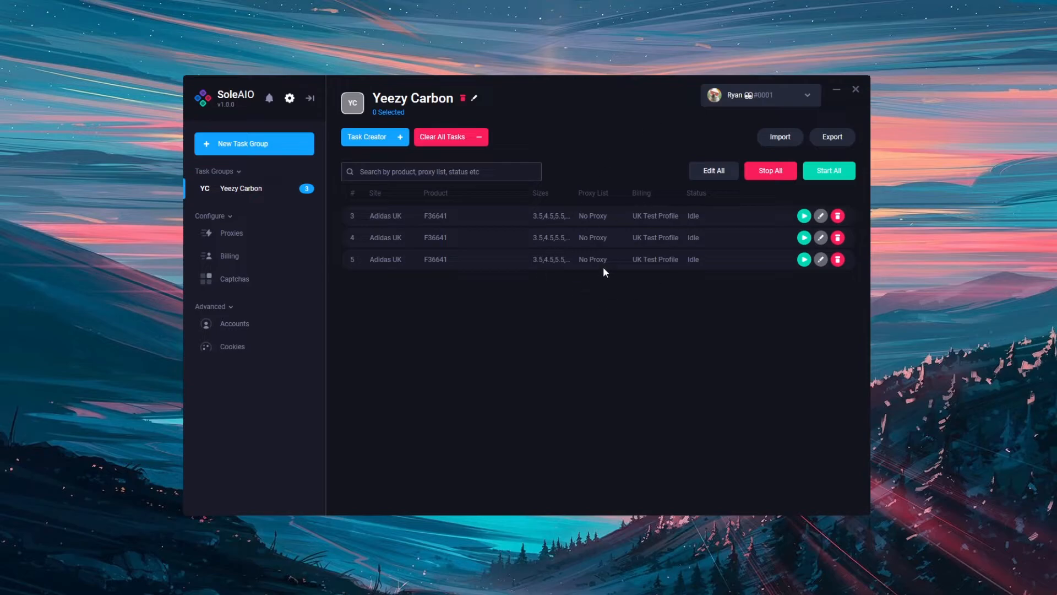
{"action": "left_click", "coordinate": [475, 100]}
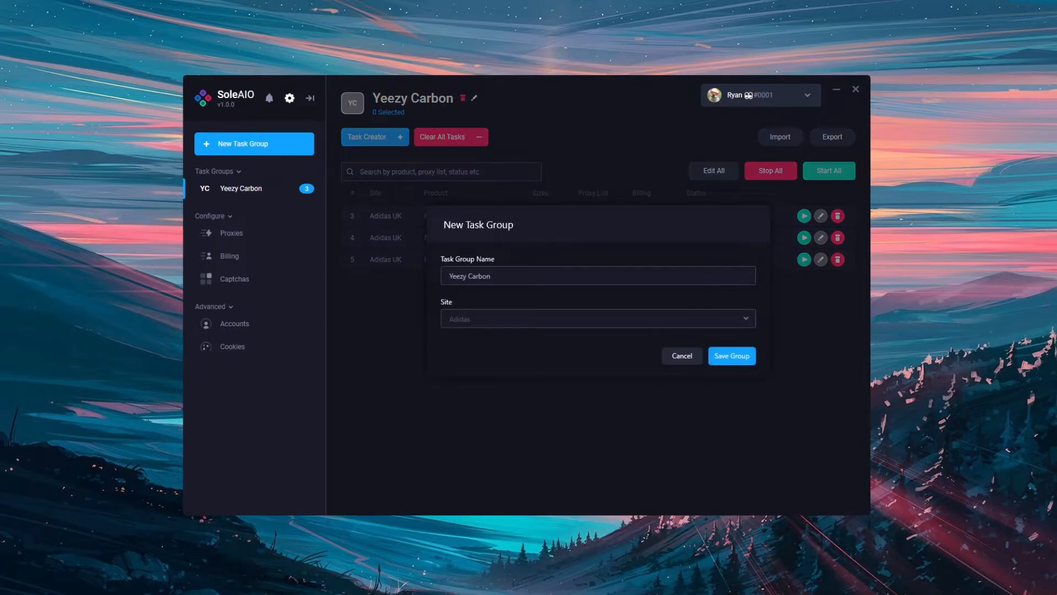
{"action": "type", "text": "2"}
{"action": "left_click", "coordinate": [732, 356]}
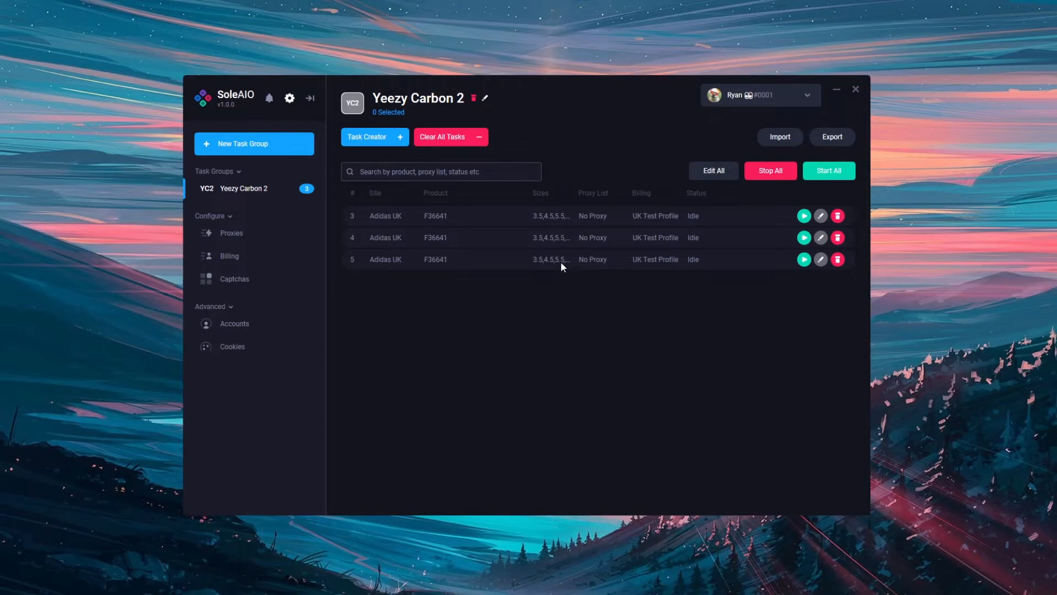
View the actions available for task 3 and close them.
{"action": "left_click", "coordinate": [507, 215]}
{"action": "right_click", "coordinate": [507, 220]}
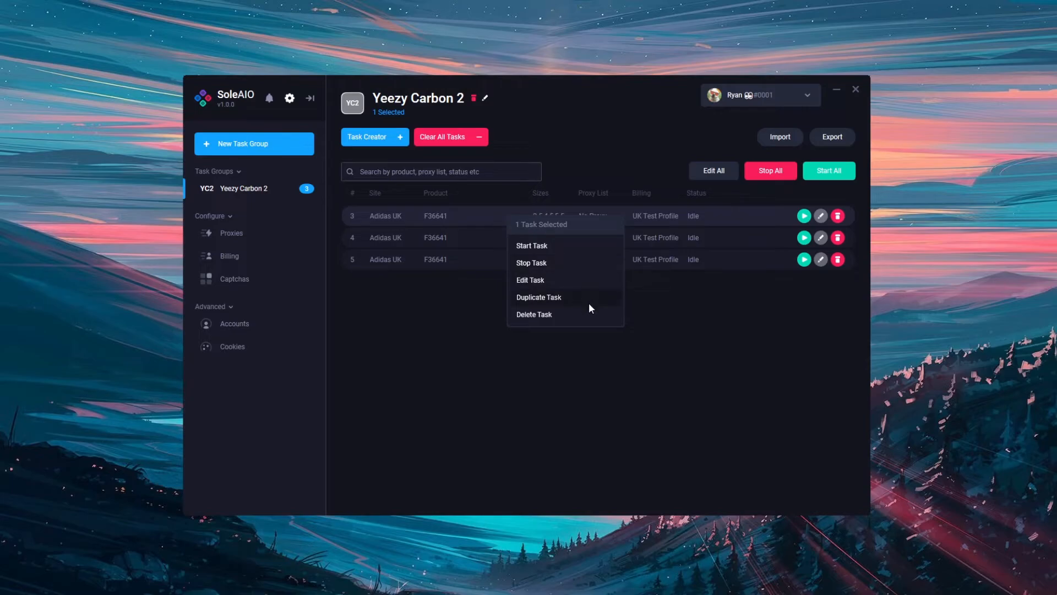
{"action": "left_click", "coordinate": [557, 291]}
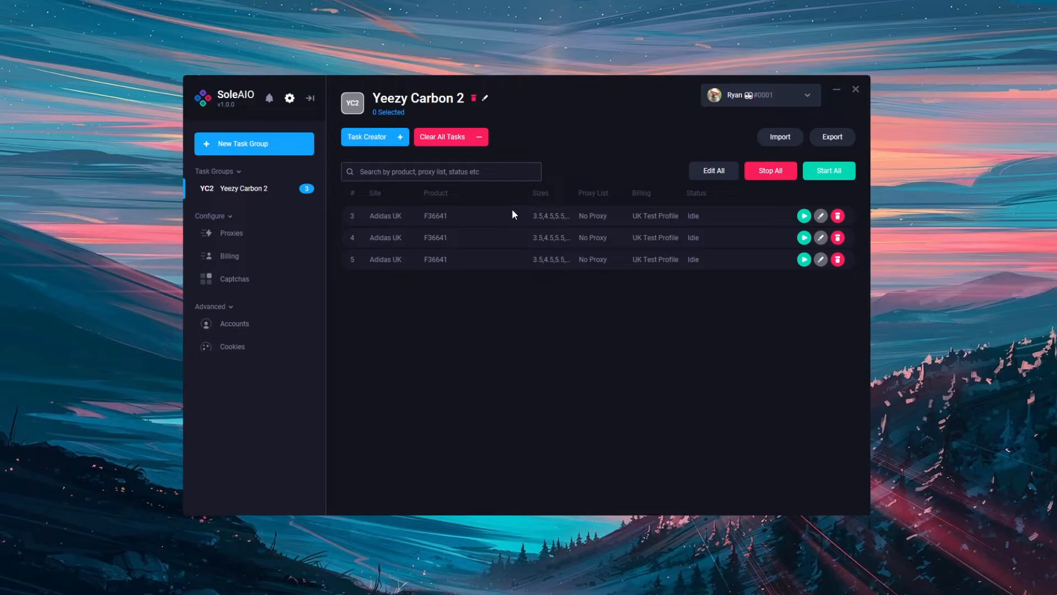
Duplicate tasks 3, 4 and 5 together, and duplicate the three copies, tasks 6 to 8.
{"action": "left_click_drag", "start_coordinate": [511, 210], "coordinate": [536, 316]}
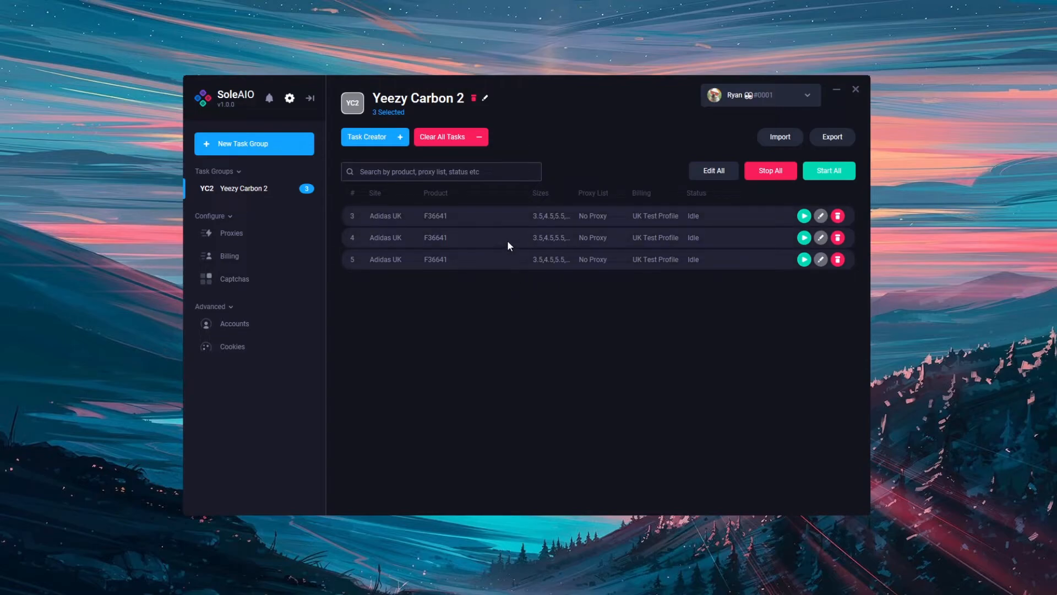
{"action": "right_click", "coordinate": [507, 239]}
{"action": "left_click", "coordinate": [529, 319]}
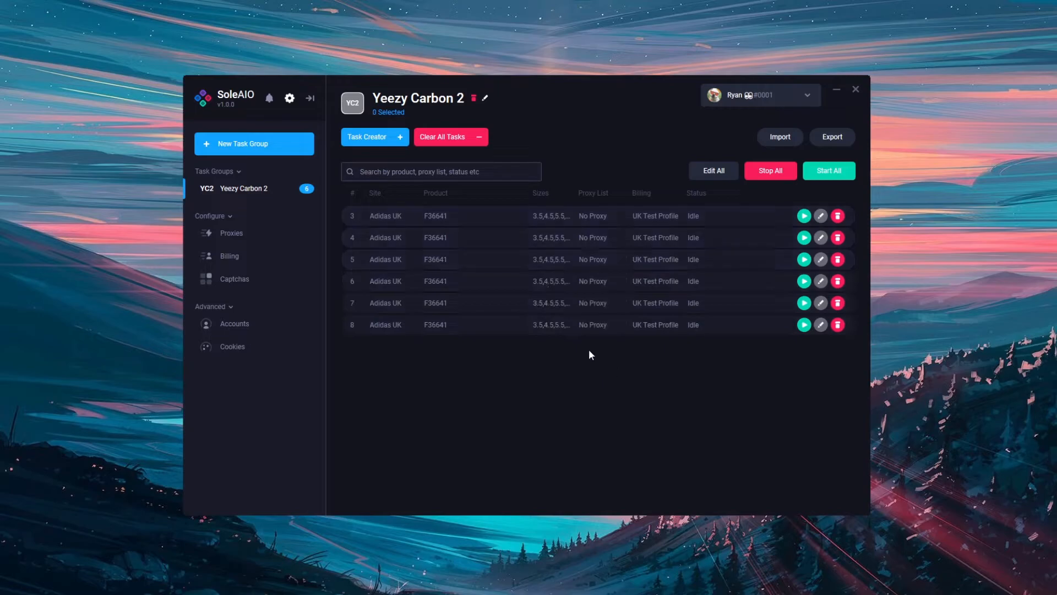
{"action": "left_click_drag", "start_coordinate": [508, 281], "coordinate": [509, 329]}
{"action": "right_click", "coordinate": [510, 305]}
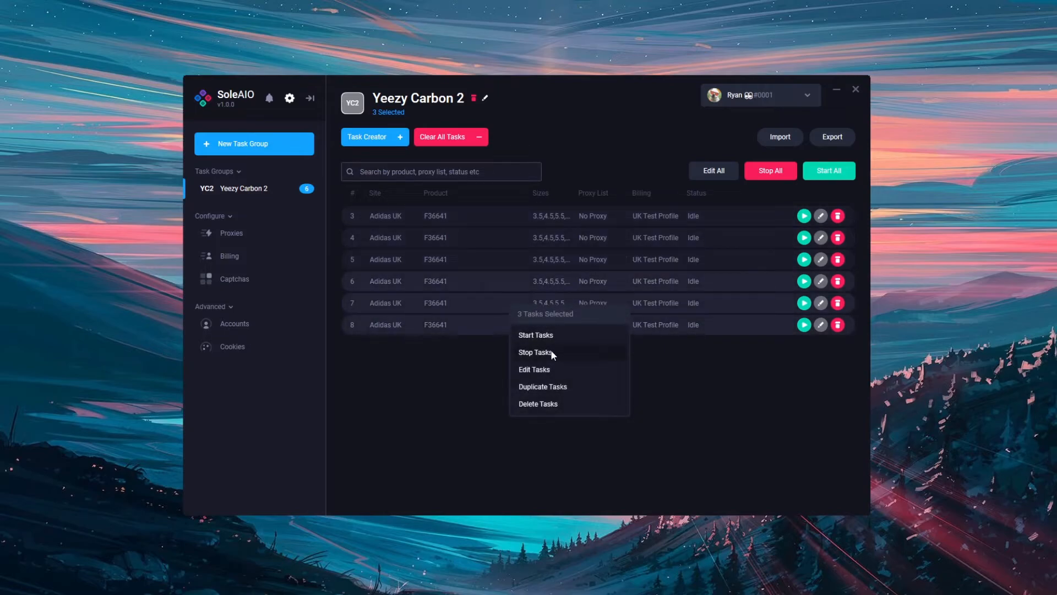
{"action": "left_click", "coordinate": [553, 386]}
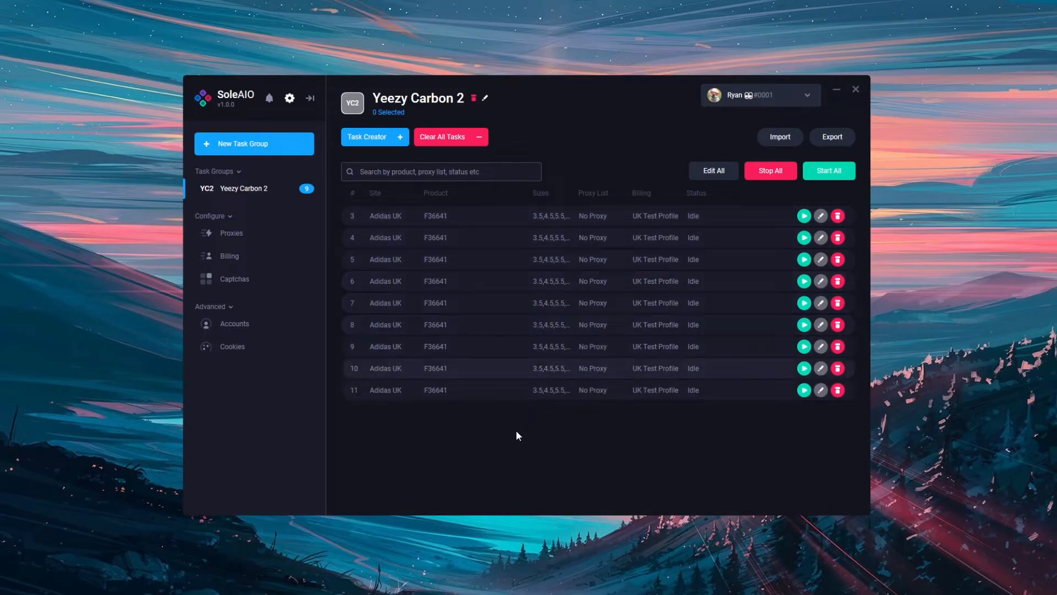
Duplicate tasks 5, 7, 9 and 11 together, and reduce the selection to task 3.
{"action": "left_click", "coordinate": [481, 298], "text": "ctrl"}
{"action": "left_click", "coordinate": [481, 263], "text": "ctrl"}
{"action": "right_click", "coordinate": [484, 260]}
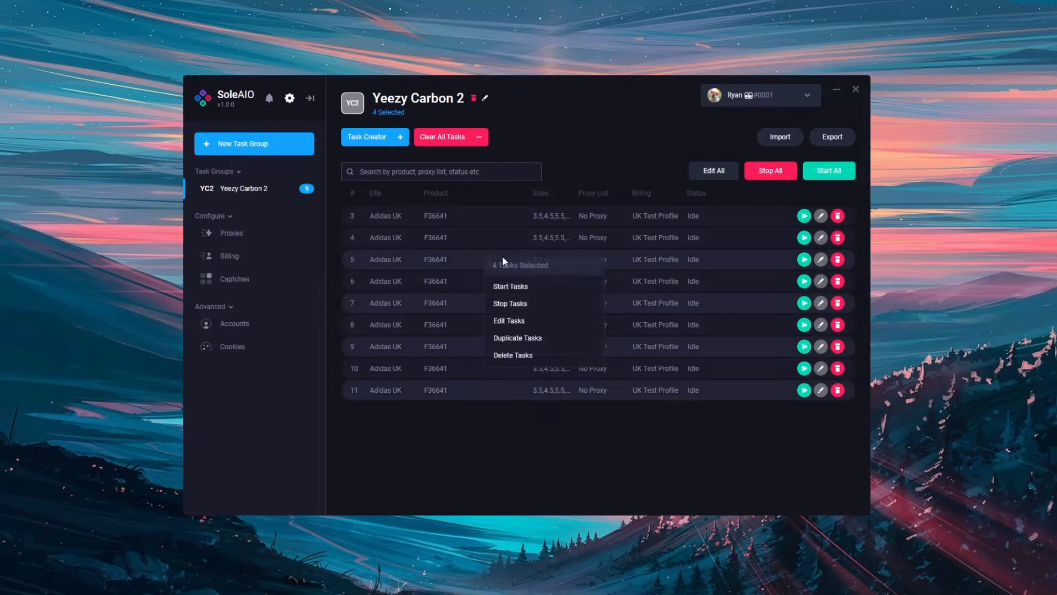
{"action": "left_click", "coordinate": [511, 339]}
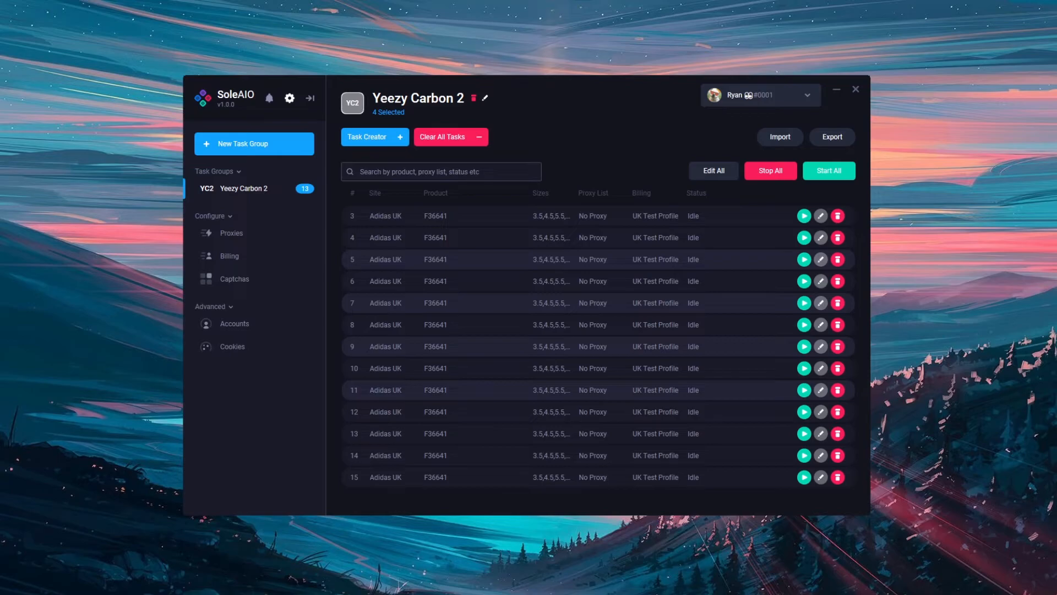
{"action": "left_click", "coordinate": [353, 216]}
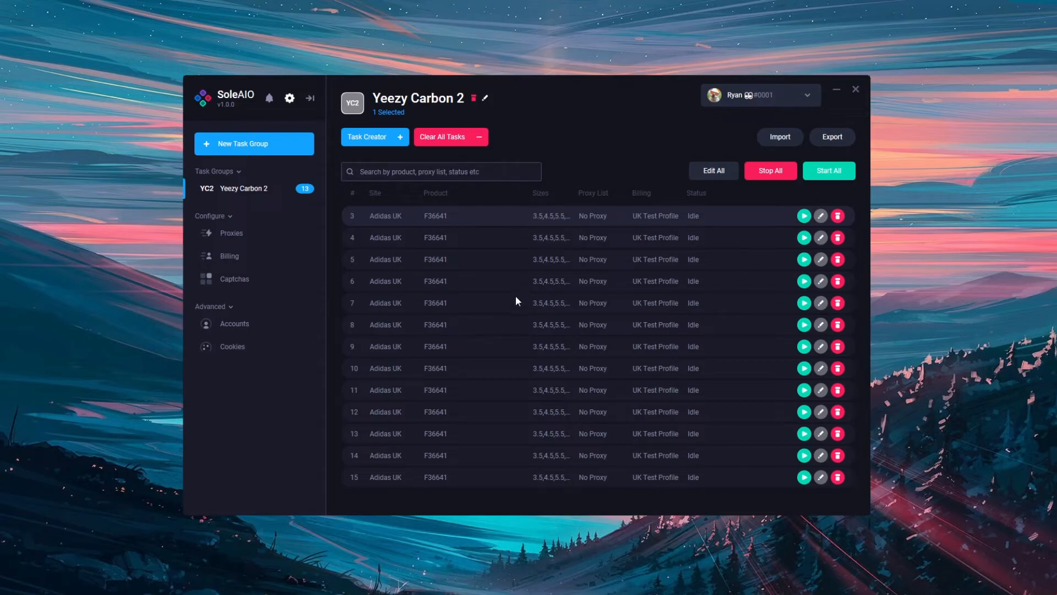
Search the tasks by status for success and for failed, and clear the search.
{"action": "left_click", "coordinate": [469, 173]}
{"action": "type", "text": "success"}
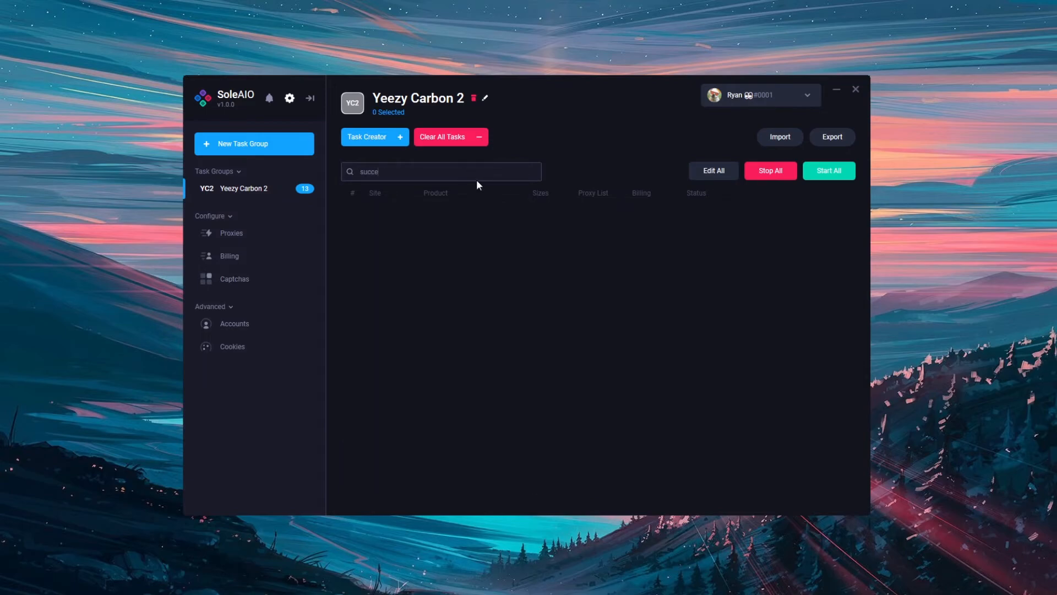
{"action": "key", "text": "BackSpace"}
{"action": "key", "text": "BackSpace"}
{"action": "key", "text": "BackSpace"}
{"action": "key", "text": "BackSpace"}
{"action": "key", "text": "BackSpace"}
{"action": "key", "text": "BackSpace"}
{"action": "key", "text": "BackSpace"}
{"action": "type", "text": "failed"}
{"action": "key", "text": "BackSpace"}
{"action": "key", "text": "BackSpace"}
{"action": "key", "text": "BackSpace"}
{"action": "key", "text": "BackSpace"}
{"action": "key", "text": "BackSpace"}
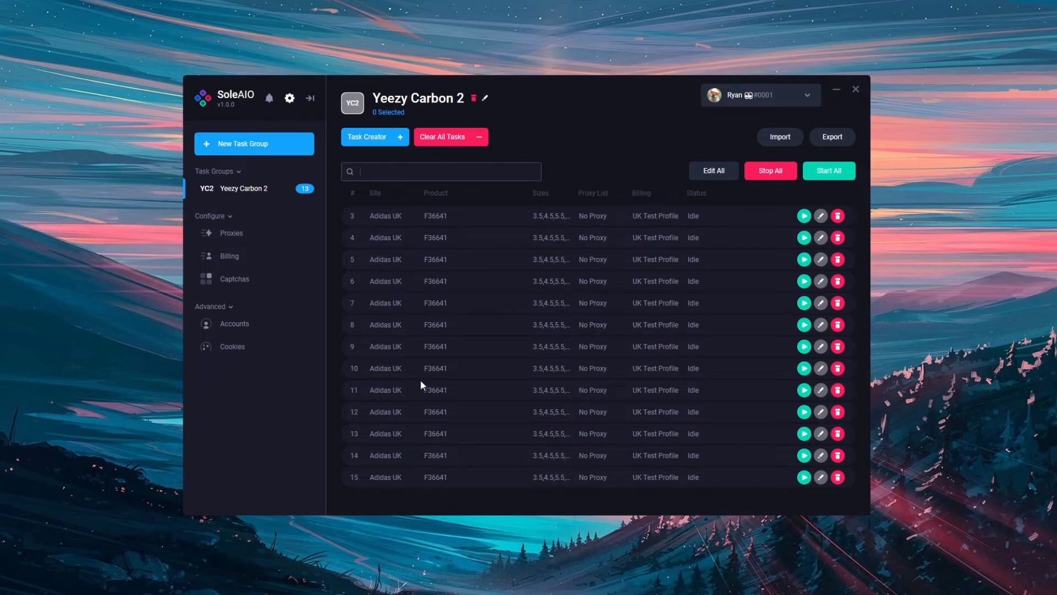
Create a task group named YS Carbon with a site selected for it.
{"action": "left_click", "coordinate": [294, 147]}
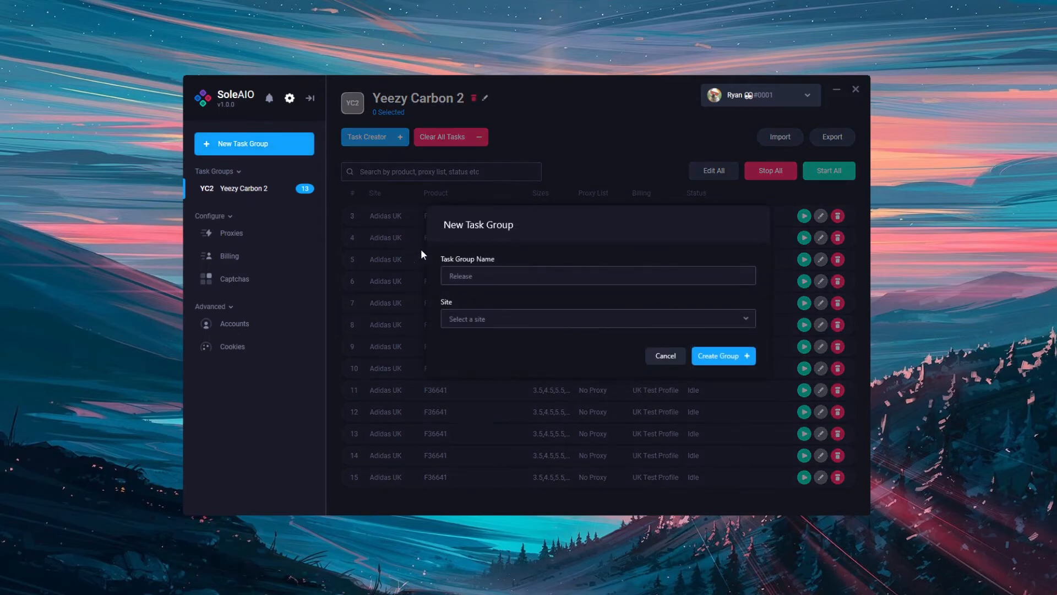
{"action": "type", "text": "YS Carbon"}
{"action": "left_click", "coordinate": [510, 318]}
{"action": "left_click", "coordinate": [504, 355]}
{"action": "left_click", "coordinate": [715, 353]}
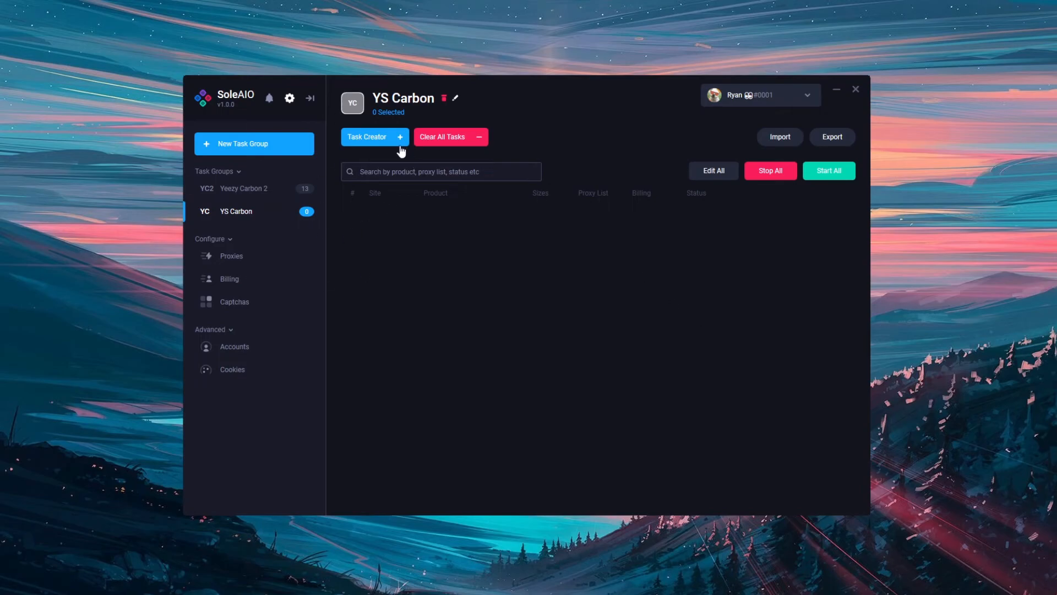
View the Task Creator form for the YS Carbon group and close it, and delete the group.
{"action": "left_click", "coordinate": [400, 138]}
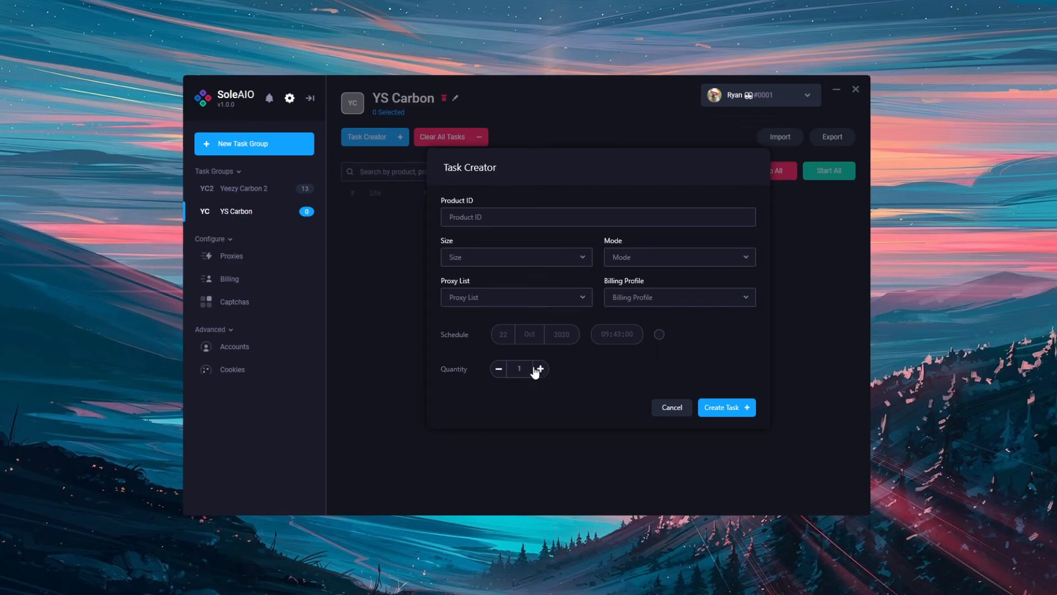
{"action": "left_click", "coordinate": [788, 278]}
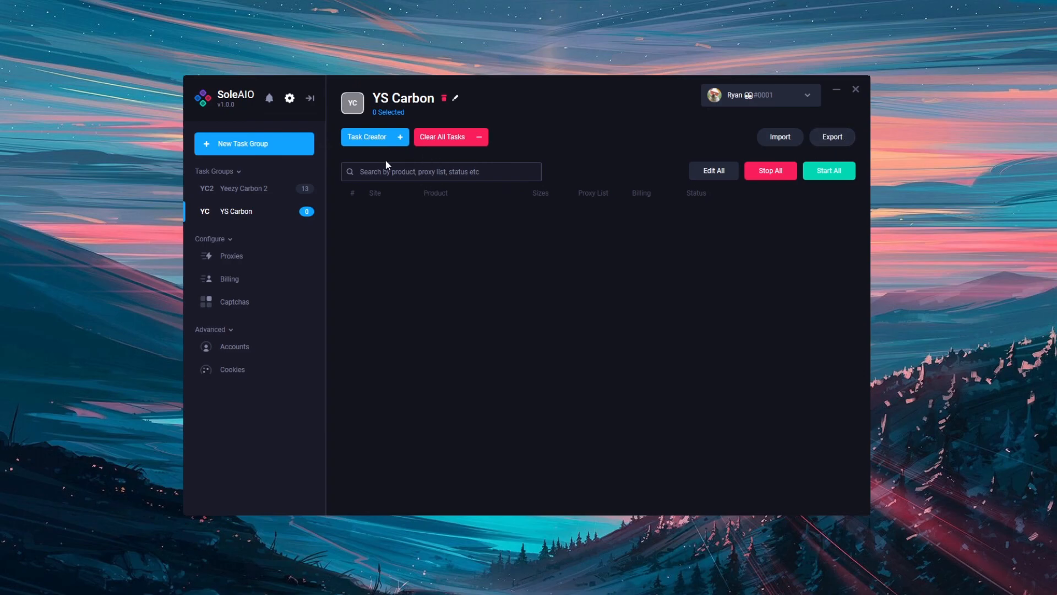
{"action": "left_click", "coordinate": [444, 99]}
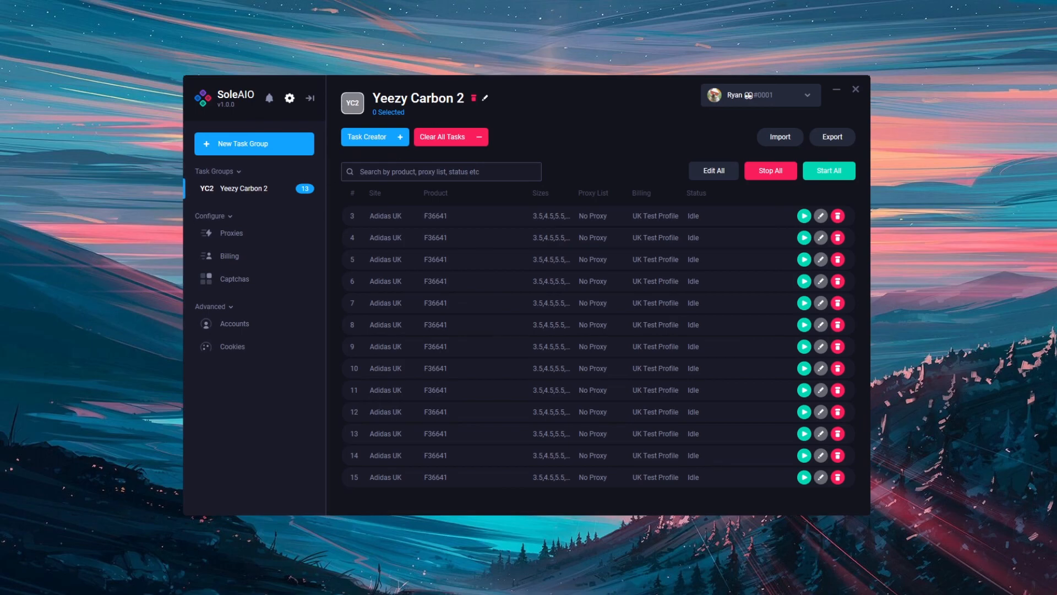